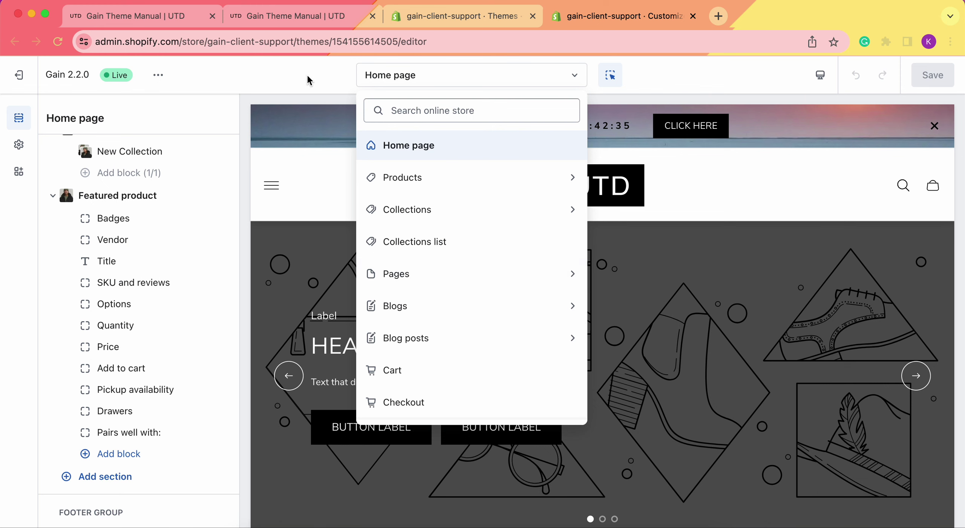
Keep the Home page template selected and scroll the sidebar to the Featured product section.
{"action": "left_click", "coordinate": [307, 80]}
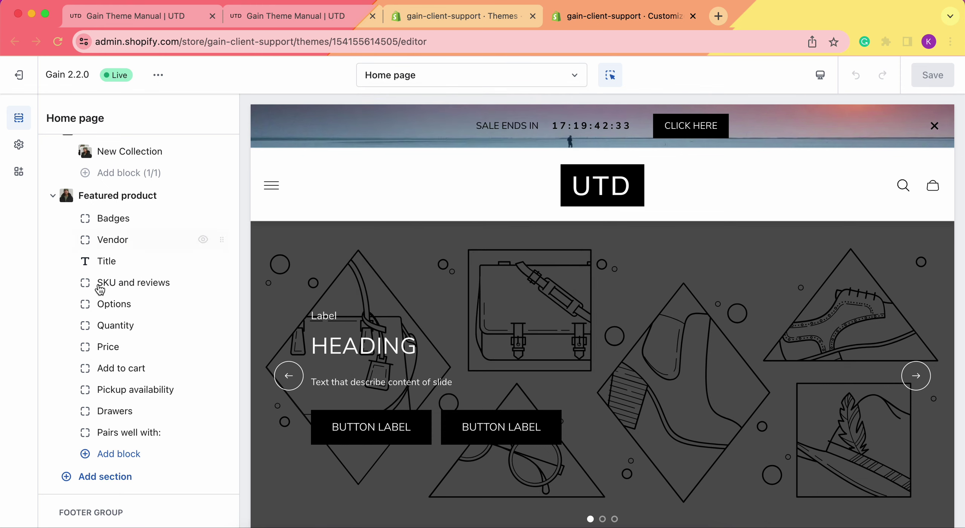
{"action": "mouse_move", "coordinate": [101, 305]}
{"action": "scroll", "coordinate": [101, 305], "scroll_direction": "up", "scroll_amount": 3}
{"action": "scroll", "coordinate": [101, 304], "scroll_direction": "down", "scroll_amount": 5}
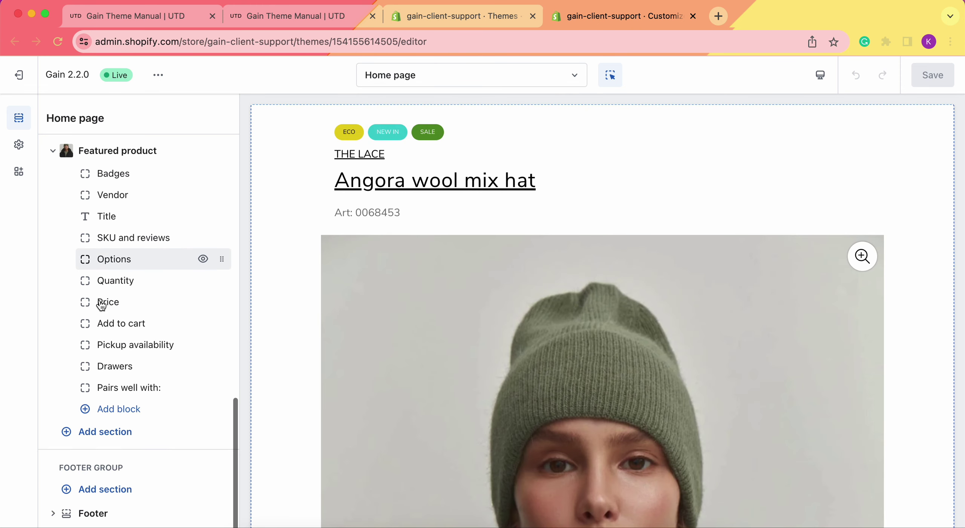
Search 'rev' in the section picker and insert the Reviews section below Featured product.
{"action": "left_click", "coordinate": [104, 434]}
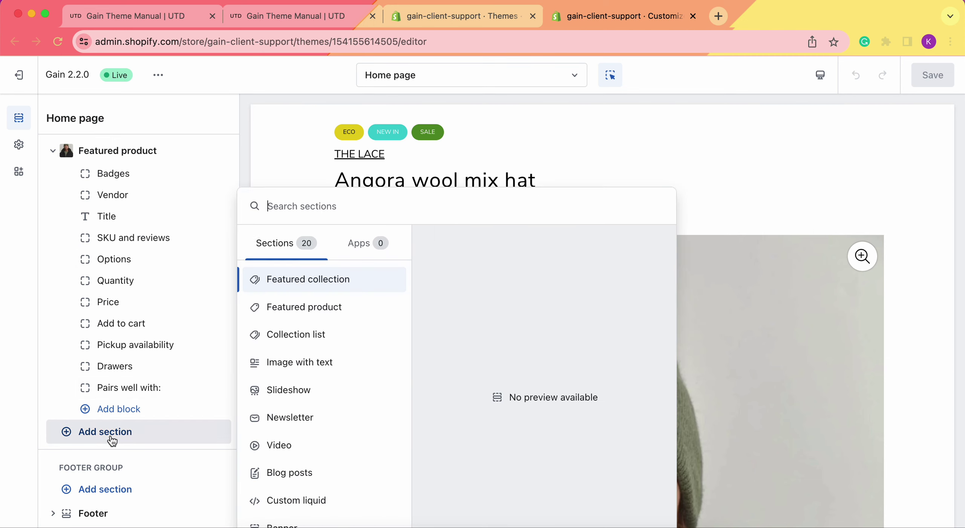
{"action": "type", "text": "s"}
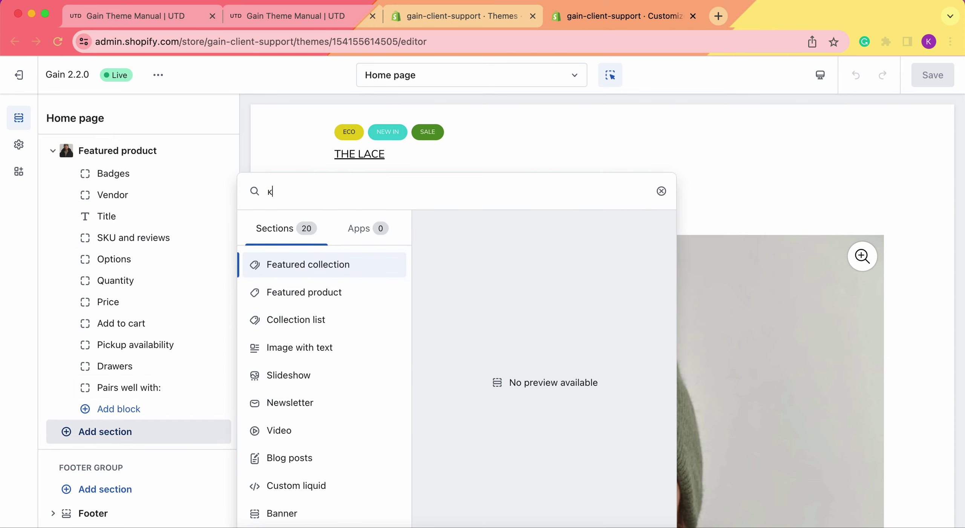
{"action": "key", "text": "BackSpace"}
{"action": "type", "text": "revi"}
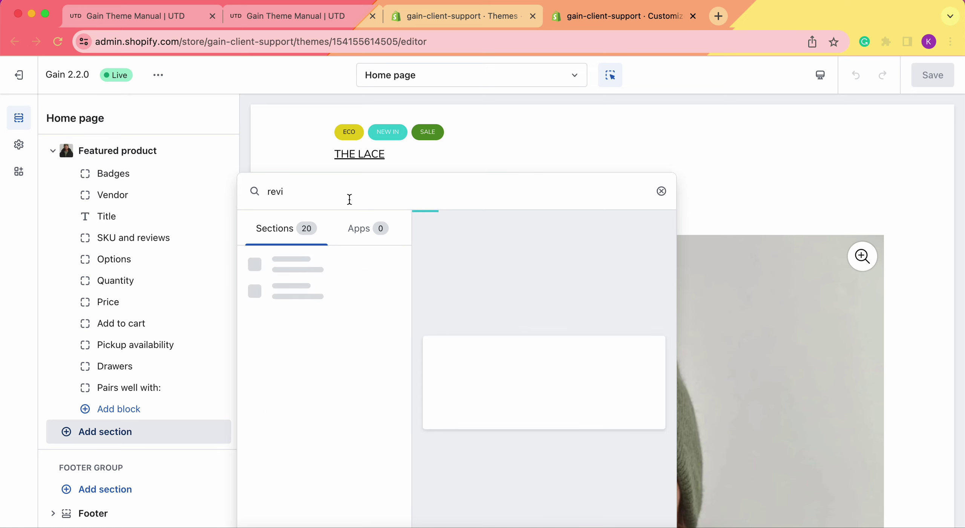
{"action": "left_click", "coordinate": [308, 267]}
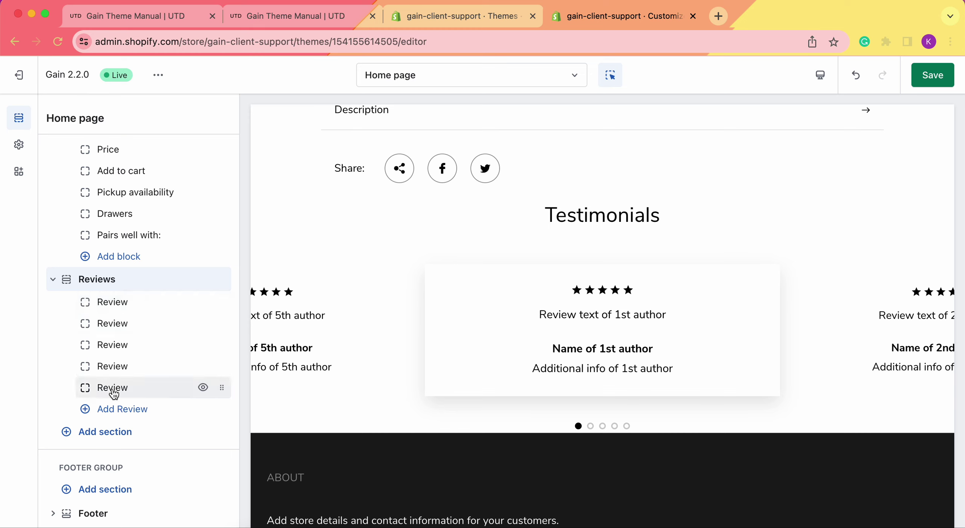
Set the first review's text to 'Good product' and enter the author's name.
{"action": "left_click", "coordinate": [126, 304]}
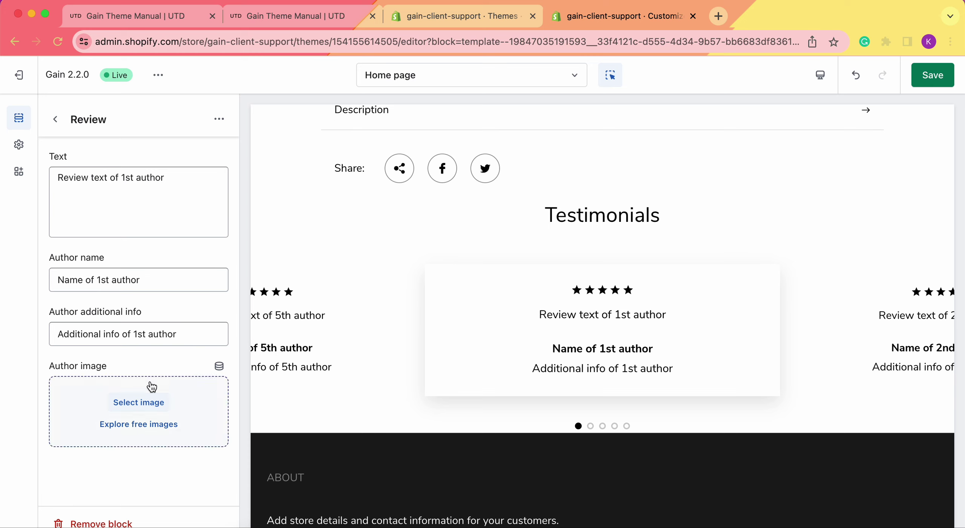
{"action": "triple_click", "coordinate": [173, 184]}
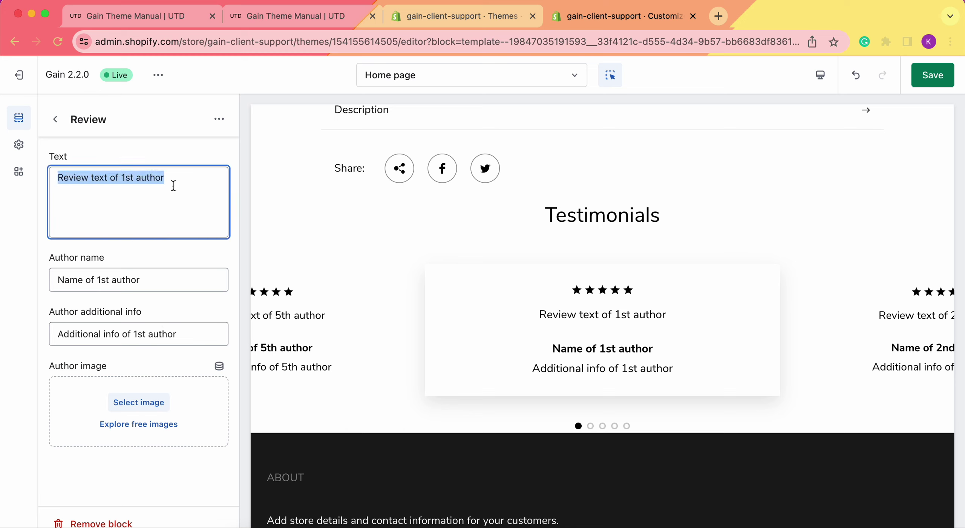
{"action": "type", "text": "Good product"}
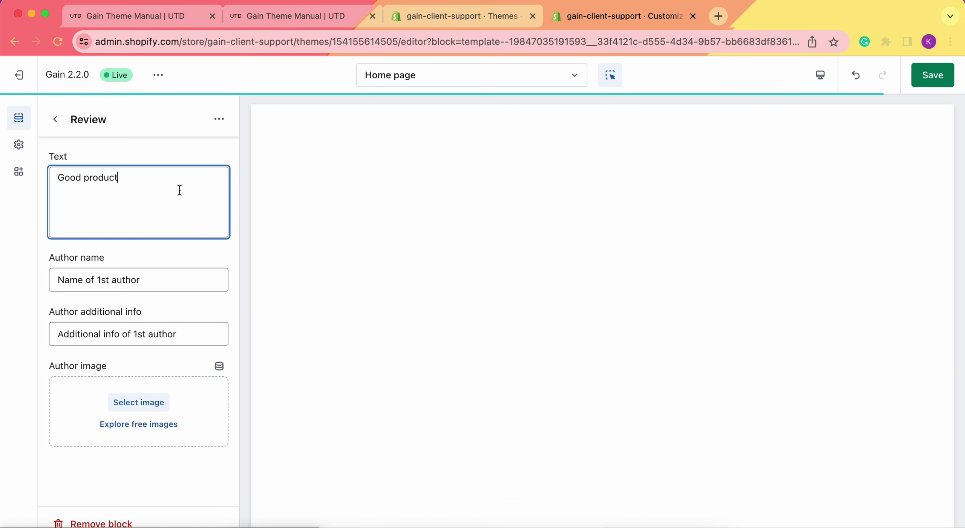
{"action": "left_click", "coordinate": [161, 284]}
{"action": "triple_click", "coordinate": [161, 284]}
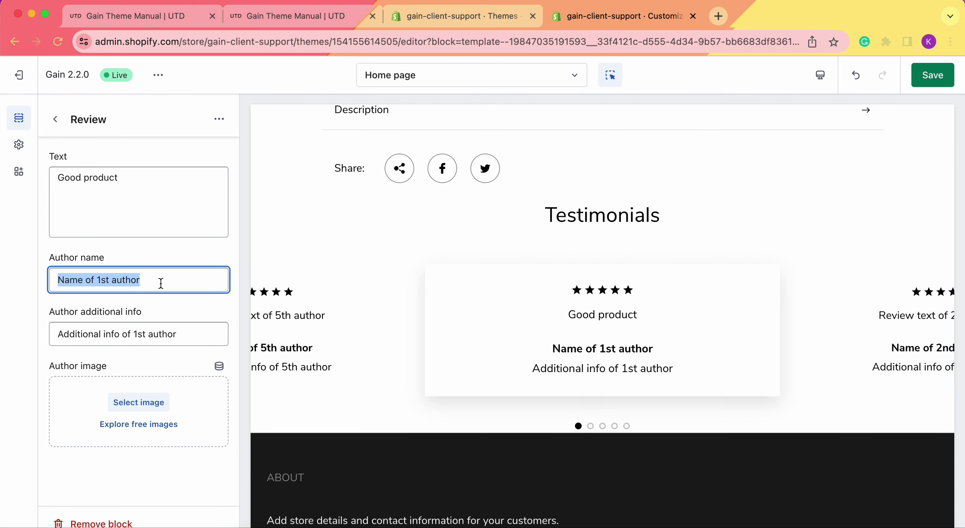
{"action": "type", "text": "Jane"}
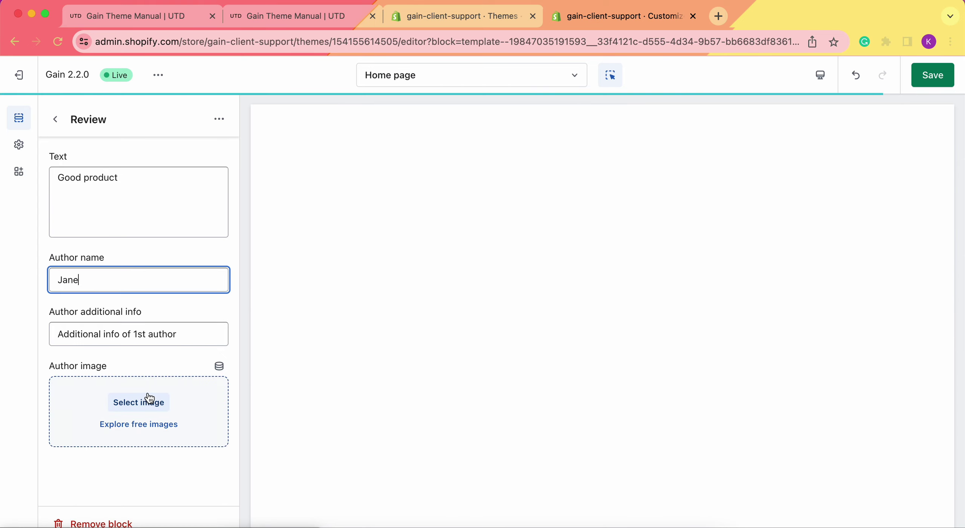
Give the first review's author the thelace34651_1 photo.
{"action": "left_click", "coordinate": [139, 402]}
{"action": "scroll", "coordinate": [508, 325], "scroll_direction": "down", "scroll_amount": 2}
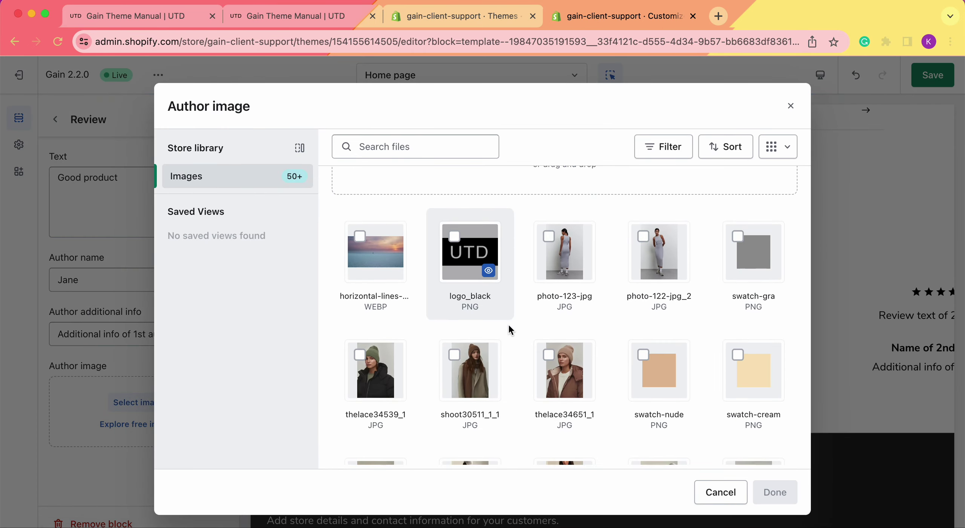
{"action": "left_click", "coordinate": [562, 371]}
{"action": "left_click", "coordinate": [772, 492]}
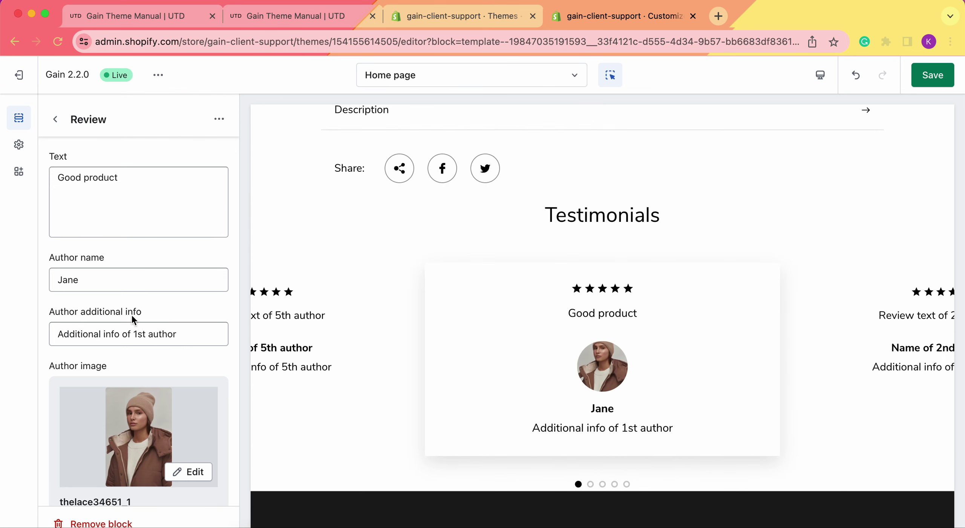
Set the author info to 'Client', save, and return to the home page section list.
{"action": "triple_click", "coordinate": [133, 335]}
{"action": "type", "text": "Client"}
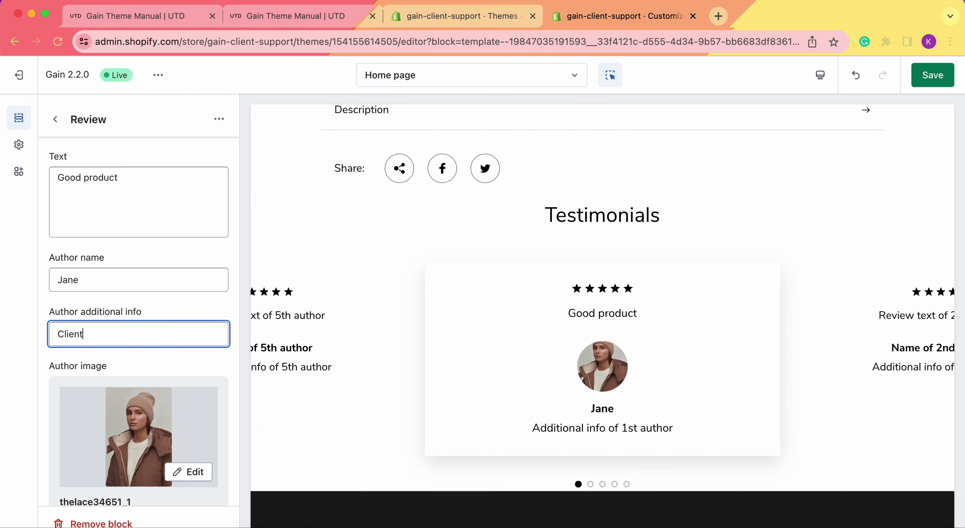
{"action": "scroll", "coordinate": [681, 370], "scroll_direction": "down", "scroll_amount": 1}
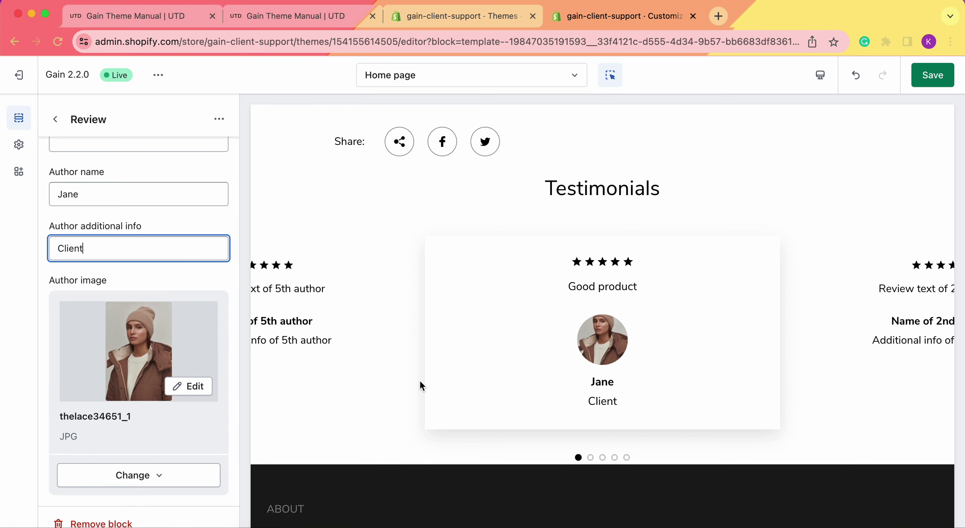
{"action": "left_click", "coordinate": [933, 71]}
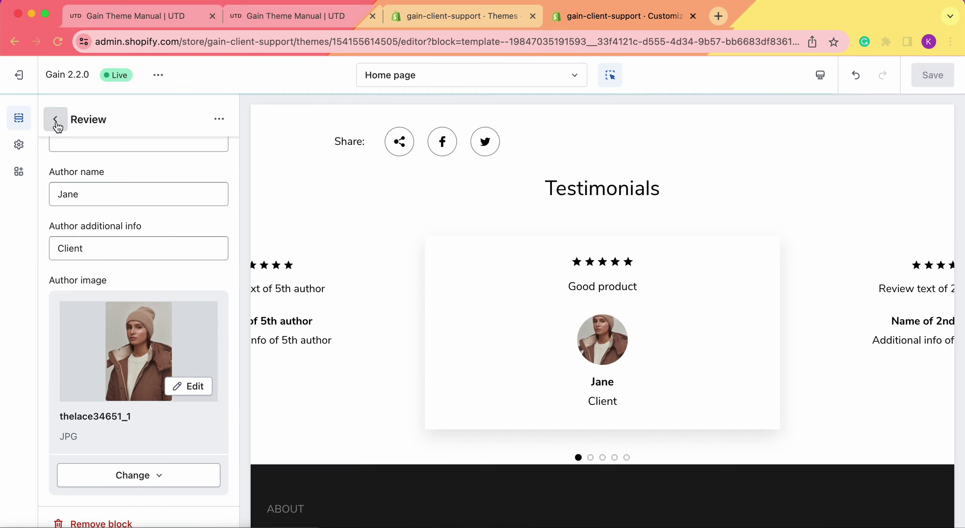
{"action": "left_click", "coordinate": [55, 120]}
Add two more Review blocks to the Reviews section.
{"action": "left_click", "coordinate": [135, 410]}
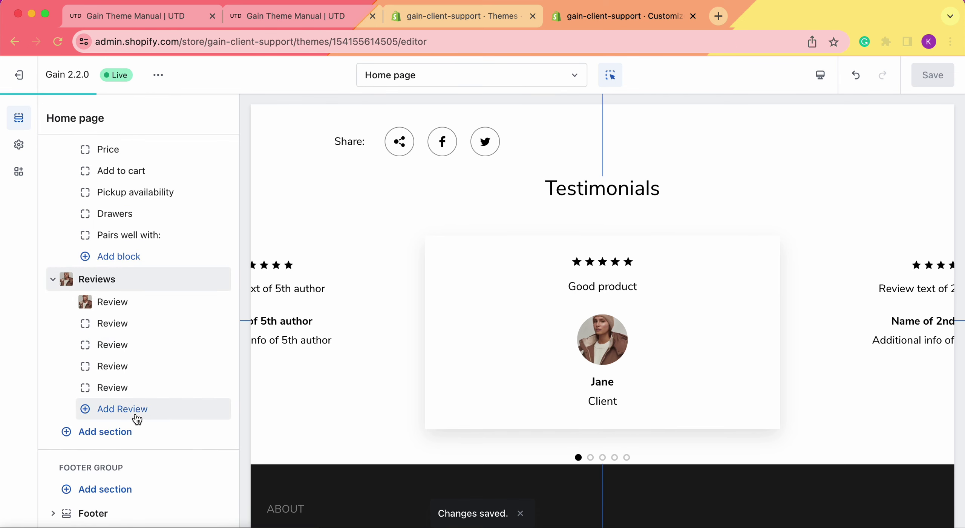
{"action": "left_click", "coordinate": [125, 431]}
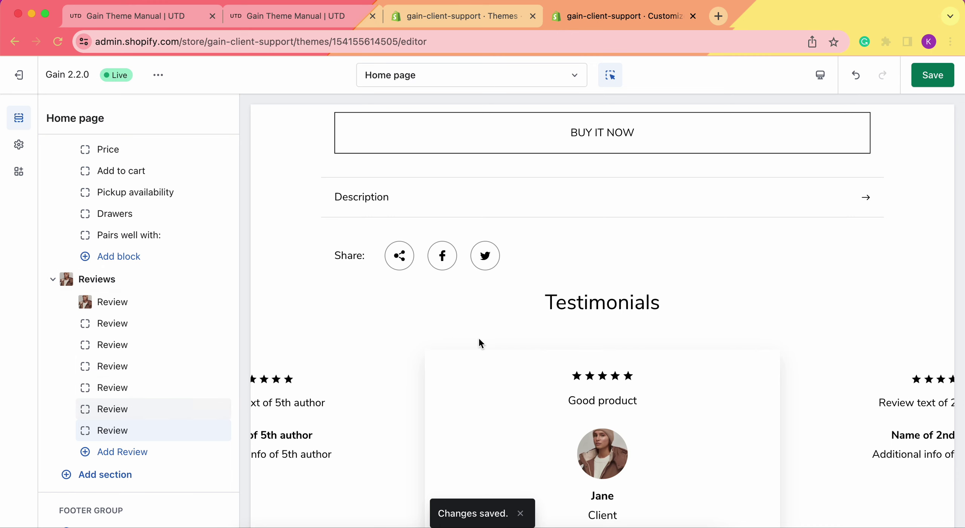
{"action": "scroll", "coordinate": [578, 343], "scroll_direction": "down", "scroll_amount": 3}
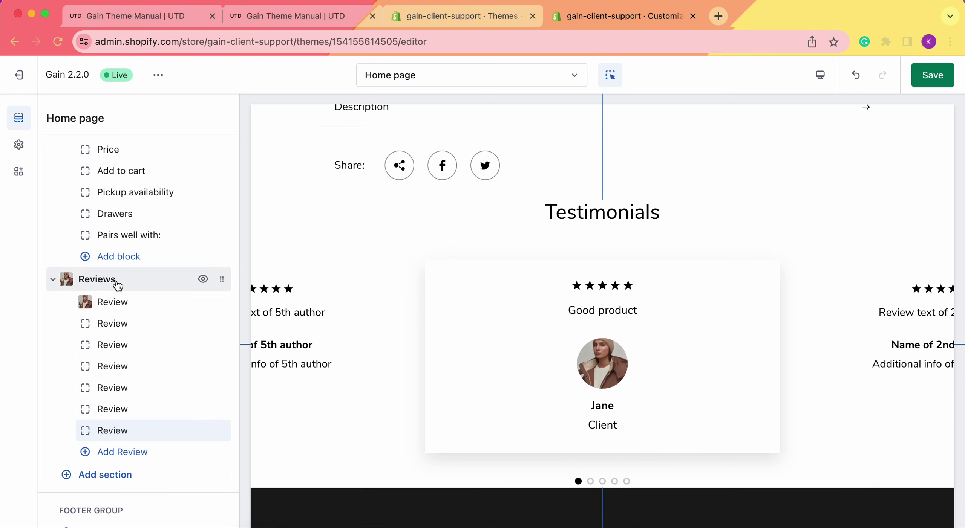
Turn on Autoplay in the Reviews section settings, leaving the speed at 3s.
{"action": "left_click", "coordinate": [97, 279]}
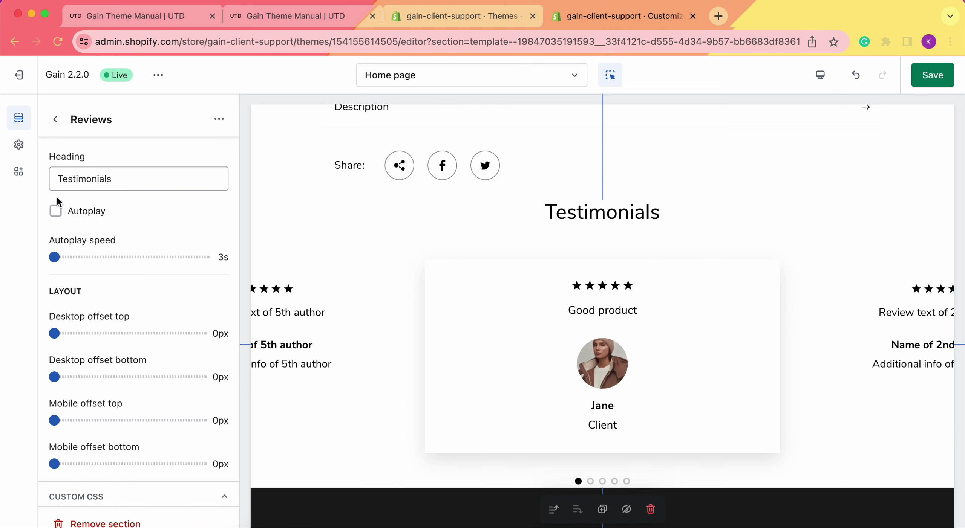
{"action": "left_click", "coordinate": [57, 214]}
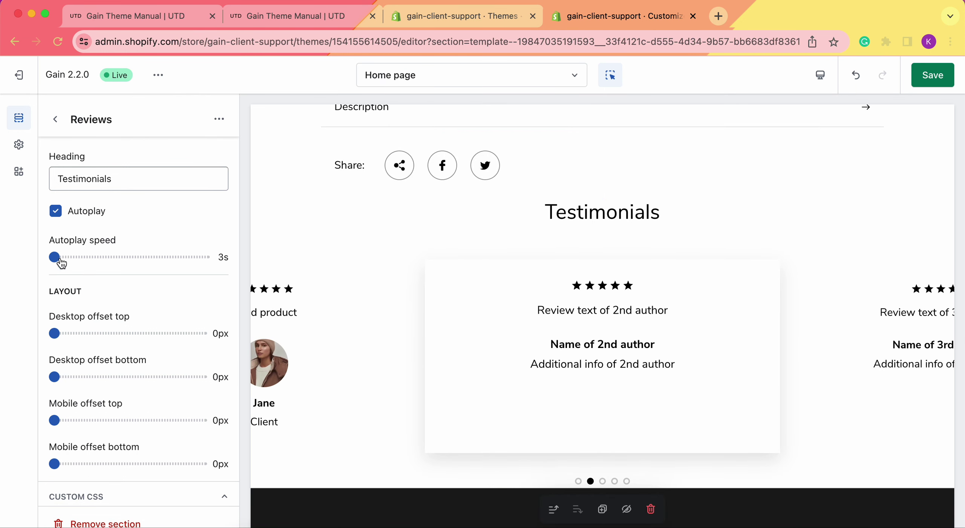
{"action": "left_click_drag", "start_coordinate": [59, 260], "coordinate": [100, 257]}
{"action": "left_click_drag", "start_coordinate": [98, 257], "coordinate": [54, 257]}
{"action": "scroll", "coordinate": [115, 335], "scroll_direction": "down", "scroll_amount": 1}
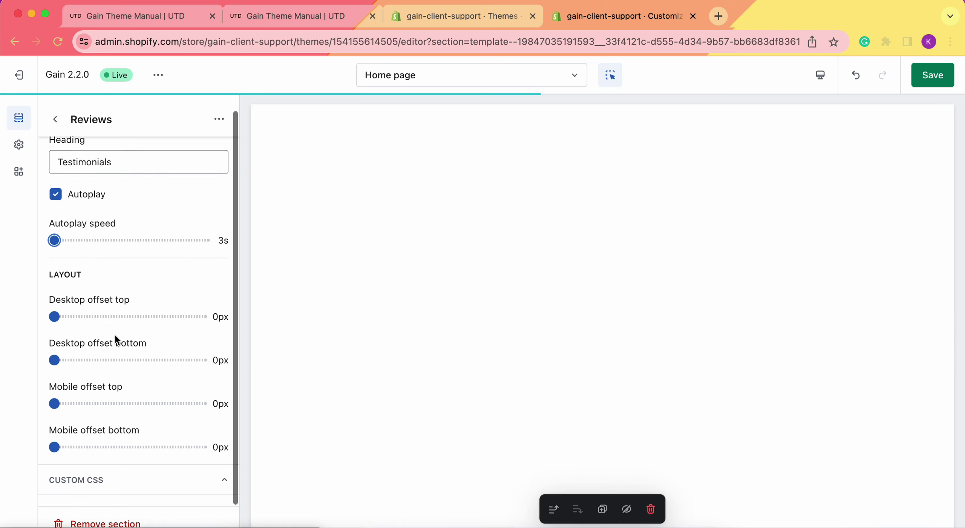
{"action": "scroll", "coordinate": [115, 335], "scroll_direction": "up", "scroll_amount": 1}
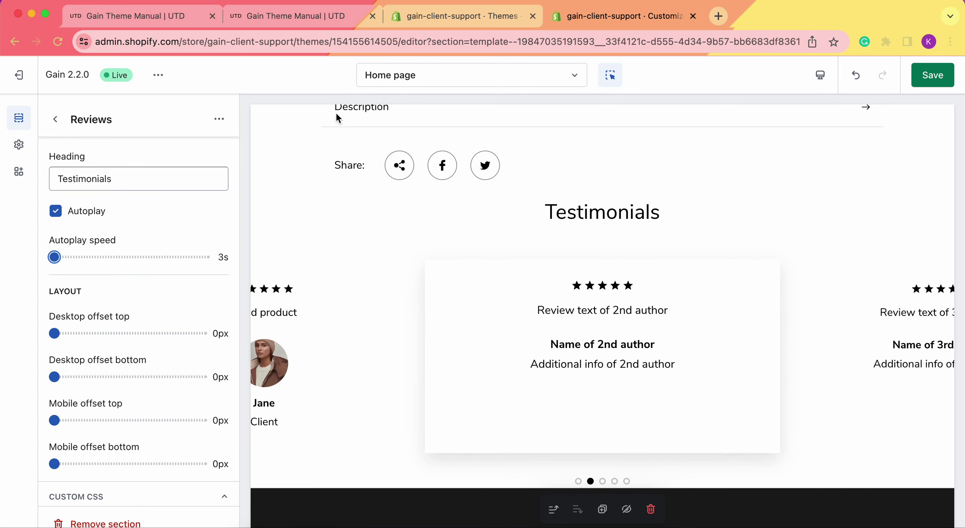
Switch the editor to the Default product template.
{"action": "left_click", "coordinate": [415, 83]}
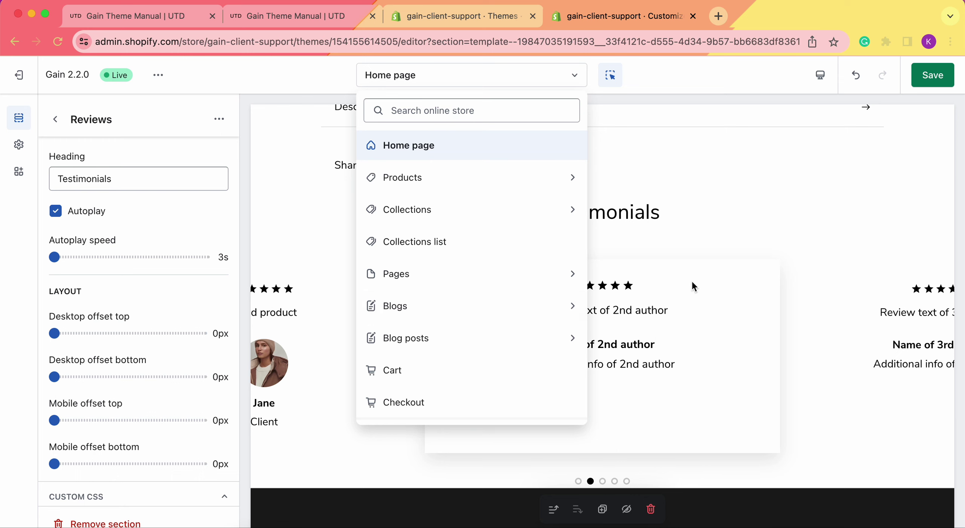
{"action": "left_click", "coordinate": [443, 187]}
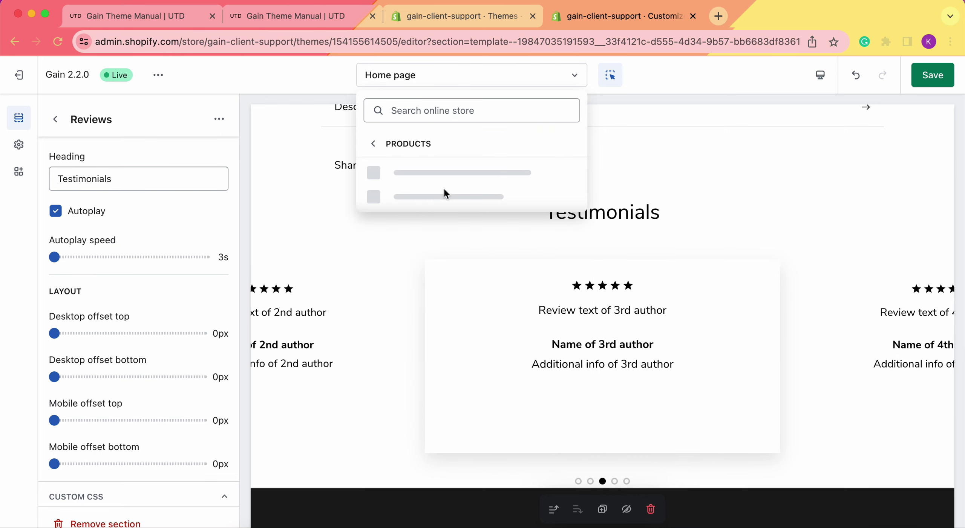
{"action": "left_click", "coordinate": [466, 178]}
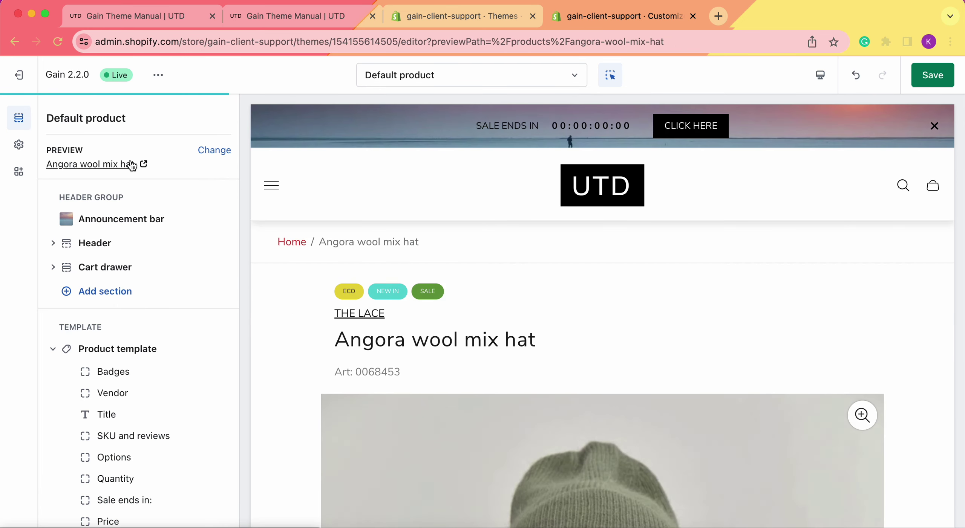
Scroll to the end of the Template group and open the Add section list.
{"action": "scroll", "coordinate": [294, 325], "scroll_direction": "down", "scroll_amount": 10}
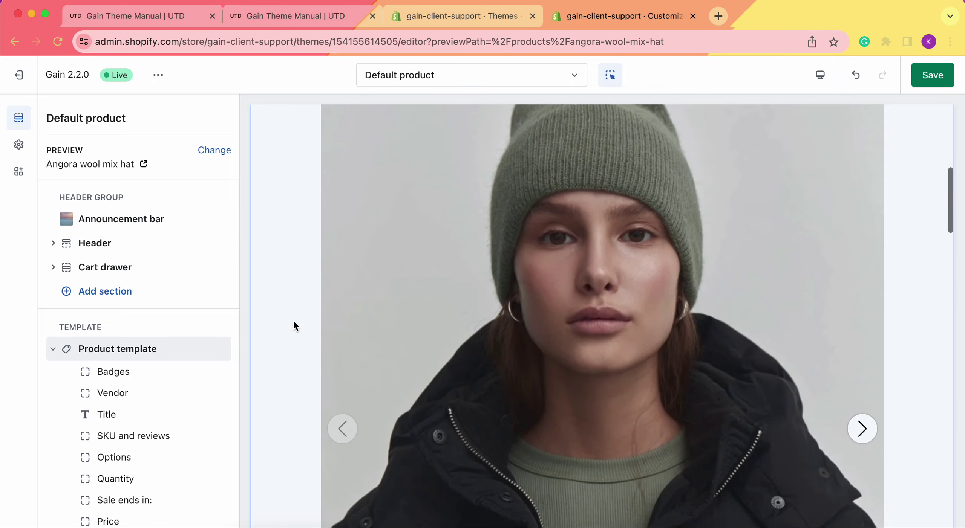
{"action": "scroll", "coordinate": [294, 322], "scroll_direction": "down", "scroll_amount": 20}
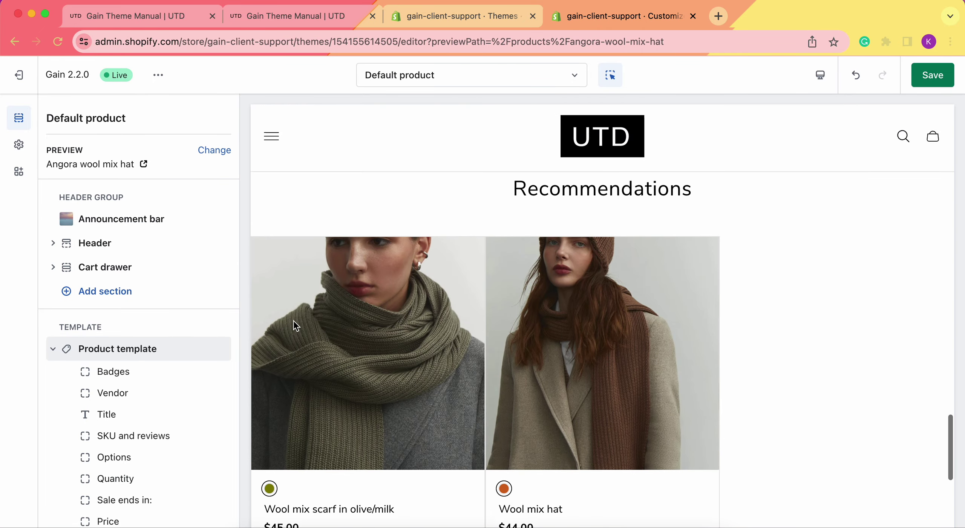
{"action": "scroll", "coordinate": [103, 390], "scroll_direction": "down", "scroll_amount": 4}
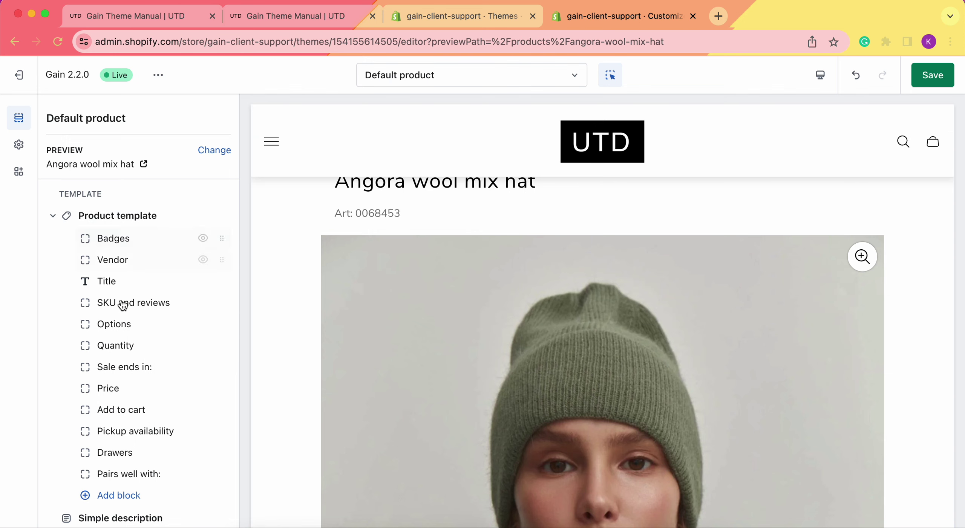
{"action": "scroll", "coordinate": [125, 376], "scroll_direction": "down", "scroll_amount": 5}
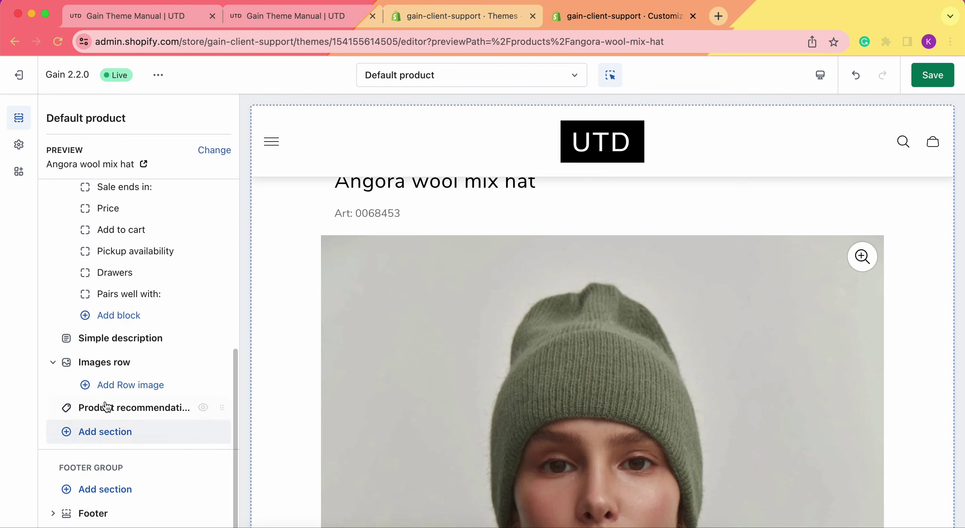
{"action": "left_click", "coordinate": [118, 437]}
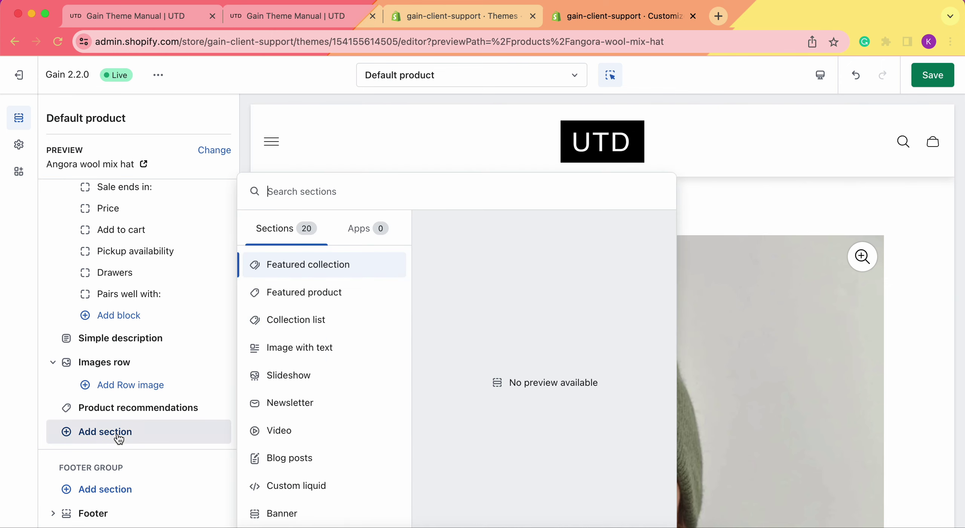
Search 'revi' and insert the Reviews section after Product recommendations in the product template.
{"action": "type", "text": "review"}
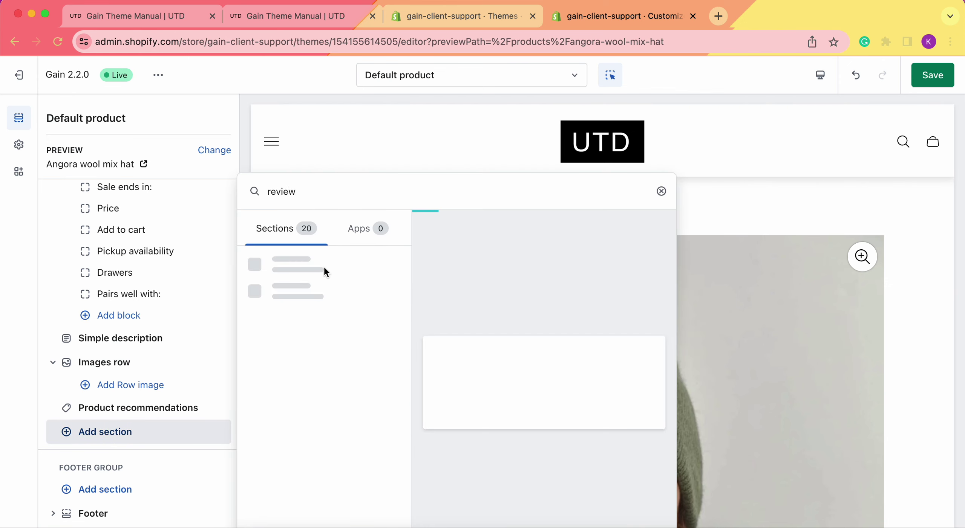
{"action": "left_click", "coordinate": [309, 271]}
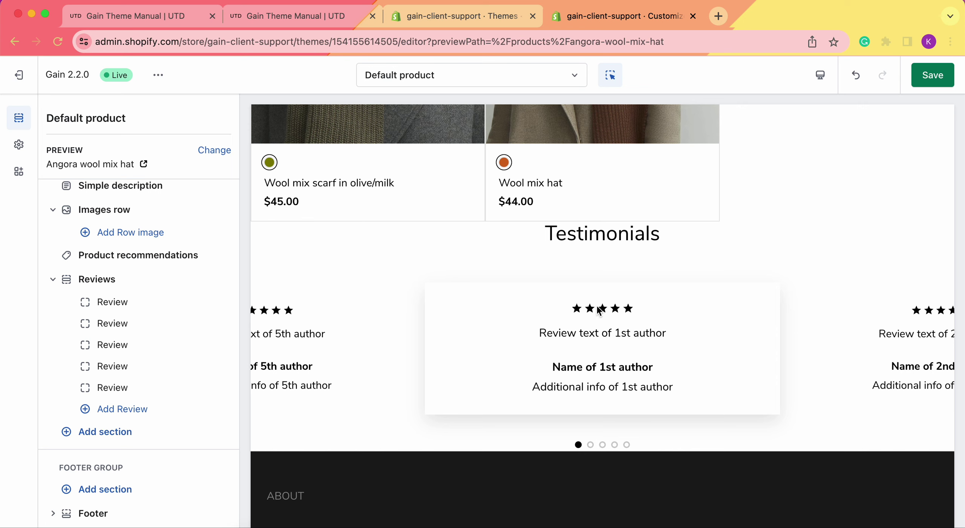
{"action": "scroll", "coordinate": [418, 230], "scroll_direction": "up", "scroll_amount": 10}
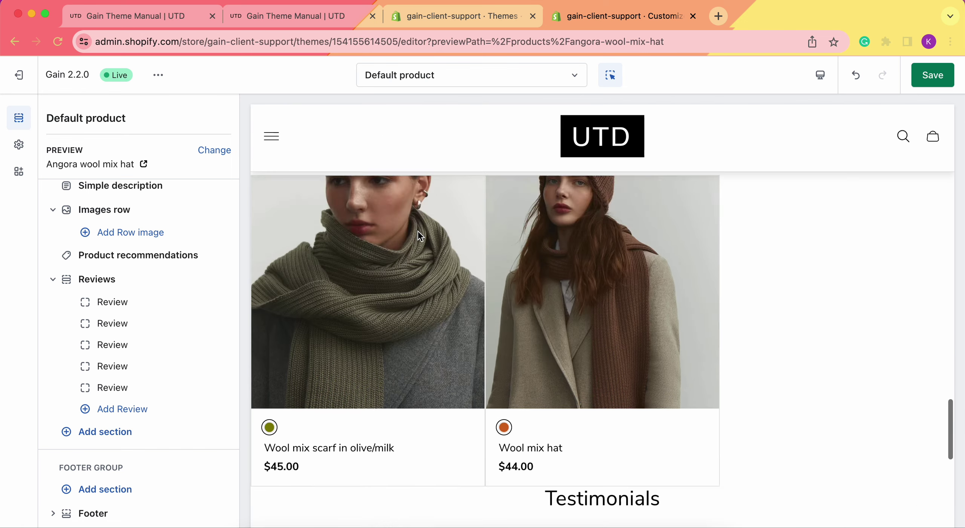
{"action": "left_click", "coordinate": [421, 80]}
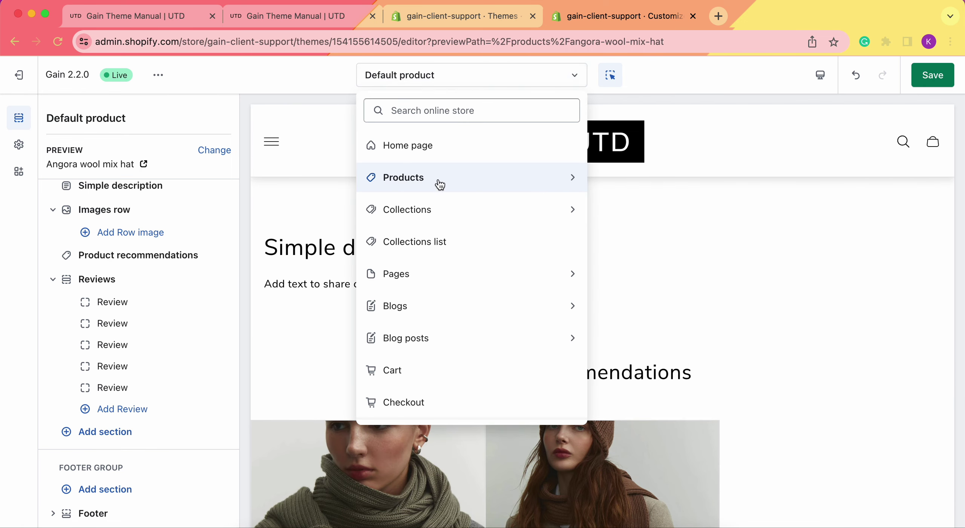
Enable Show reviews in the product template's Drawers block settings.
{"action": "left_click", "coordinate": [309, 88]}
{"action": "scroll", "coordinate": [123, 304], "scroll_direction": "up", "scroll_amount": 5}
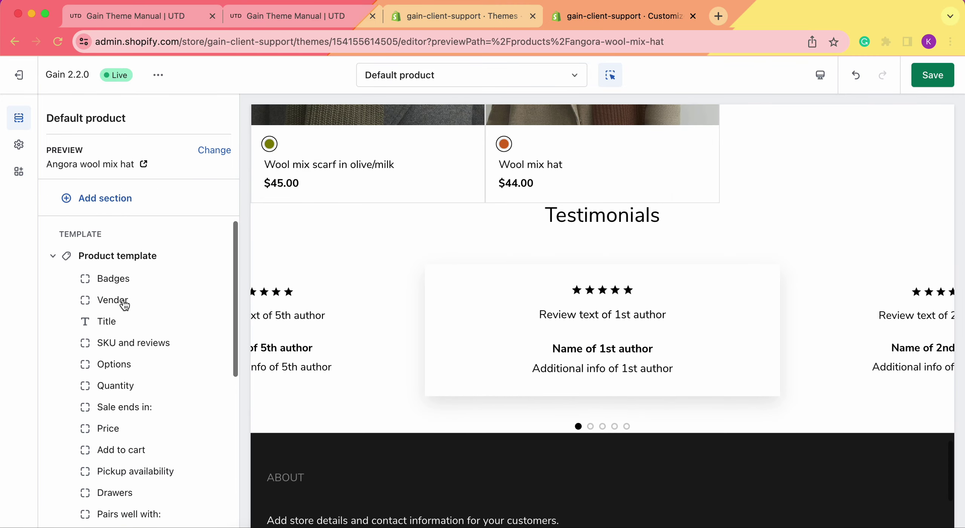
{"action": "scroll", "coordinate": [114, 294], "scroll_direction": "up", "scroll_amount": 1}
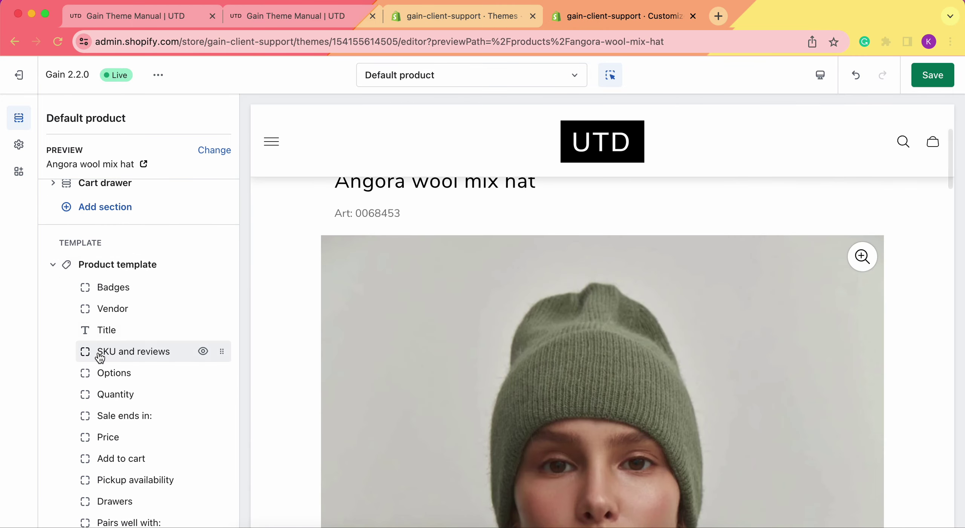
{"action": "scroll", "coordinate": [99, 358], "scroll_direction": "down", "scroll_amount": 3}
{"action": "left_click", "coordinate": [109, 385]}
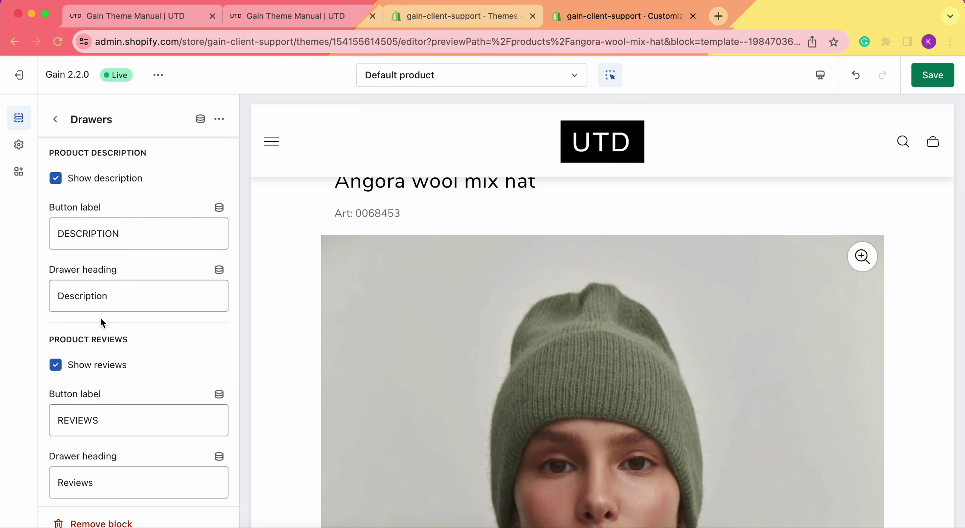
{"action": "scroll", "coordinate": [101, 323], "scroll_direction": "down", "scroll_amount": 3}
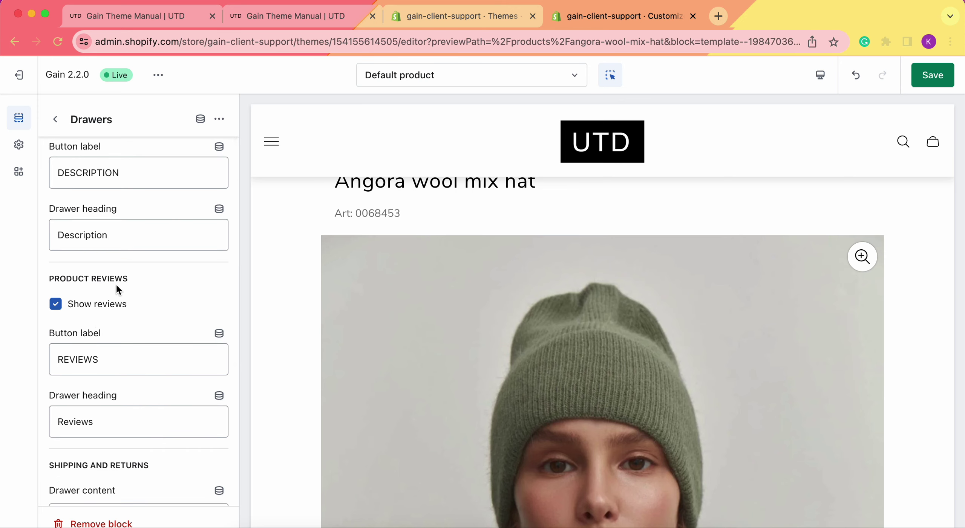
{"action": "left_click", "coordinate": [101, 309]}
{"action": "scroll", "coordinate": [471, 298], "scroll_direction": "down", "scroll_amount": 1}
{"action": "scroll", "coordinate": [471, 298], "scroll_direction": "down", "scroll_amount": 15}
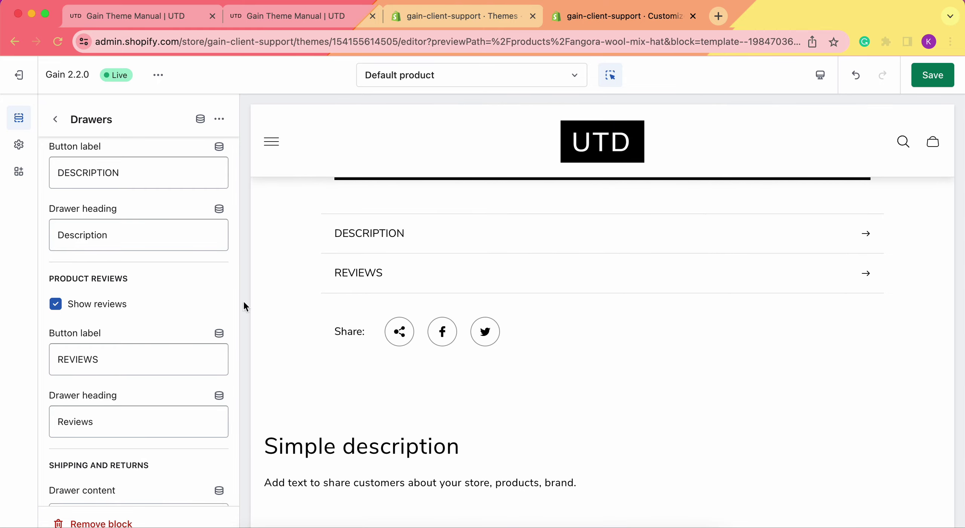
Keep the Reviews drawer button label as REVIEWS and save the theme changes.
{"action": "left_click", "coordinate": [109, 360]}
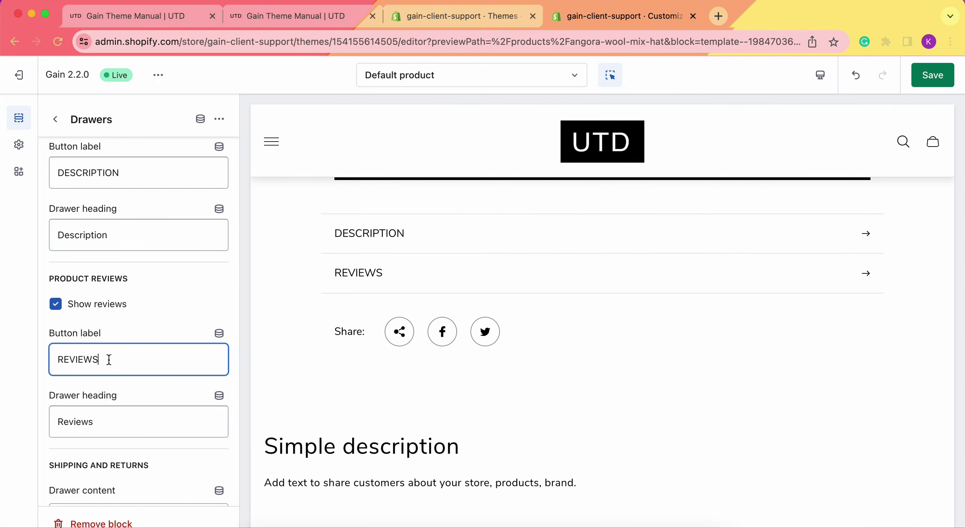
{"action": "key", "text": "super+a"}
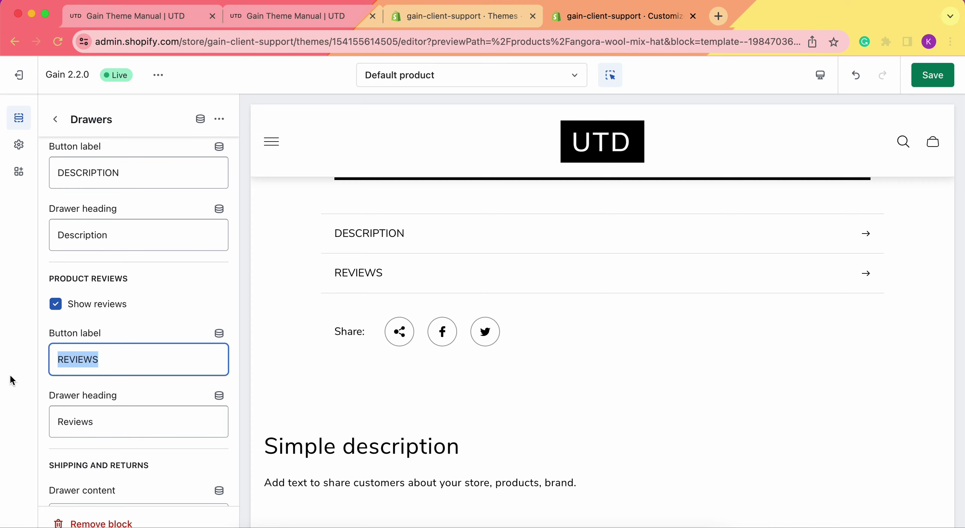
{"action": "left_click", "coordinate": [101, 319]}
{"action": "left_click", "coordinate": [932, 75]}
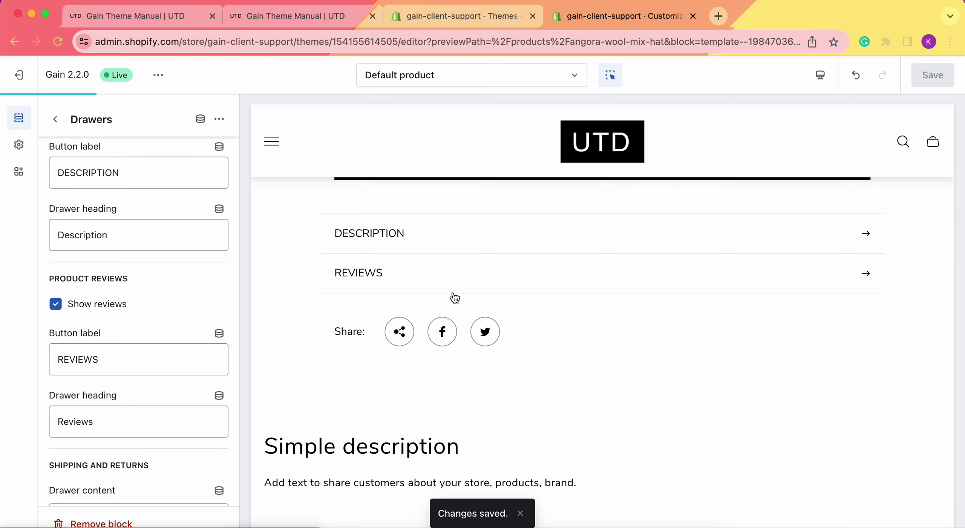
Open the Angora wool mix hat product in admin and preview it on the storefront.
{"action": "left_click", "coordinate": [464, 18]}
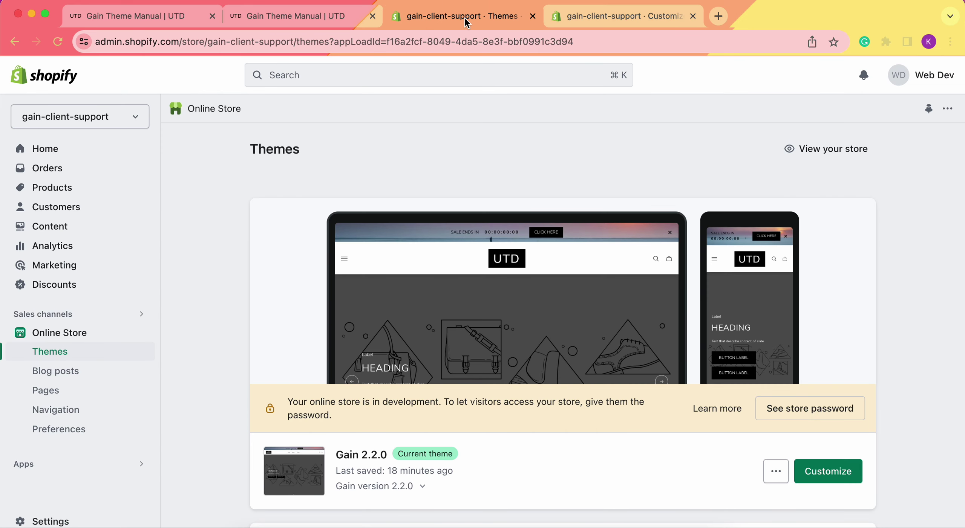
{"action": "left_click", "coordinate": [64, 187]}
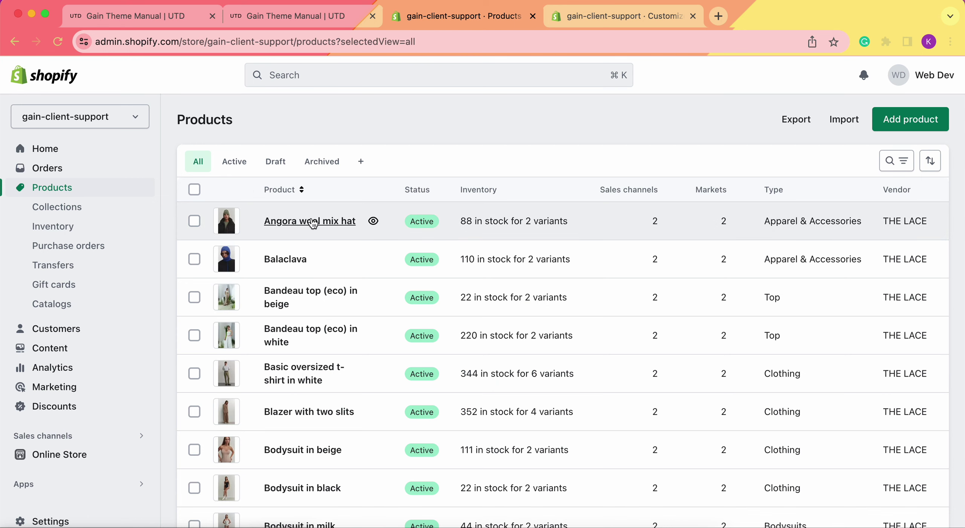
{"action": "left_click", "coordinate": [225, 212]}
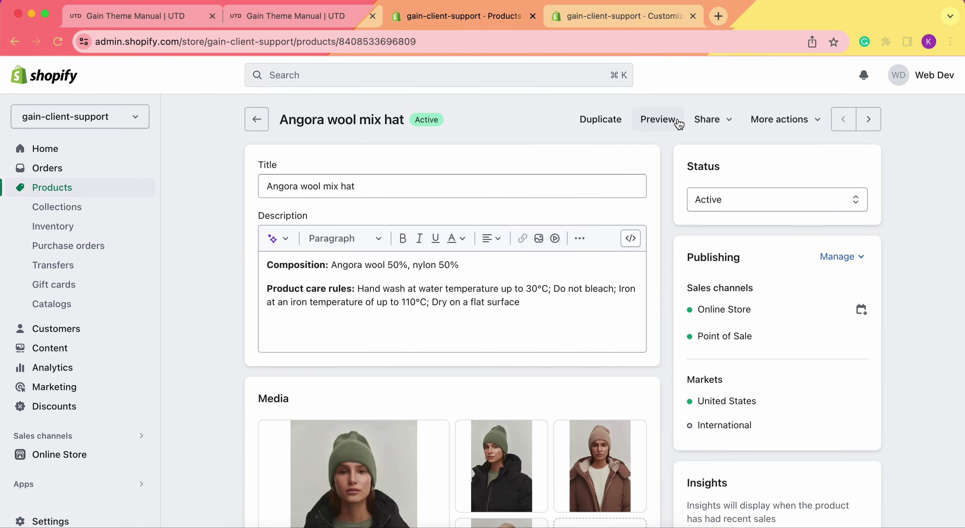
{"action": "left_click", "coordinate": [678, 122]}
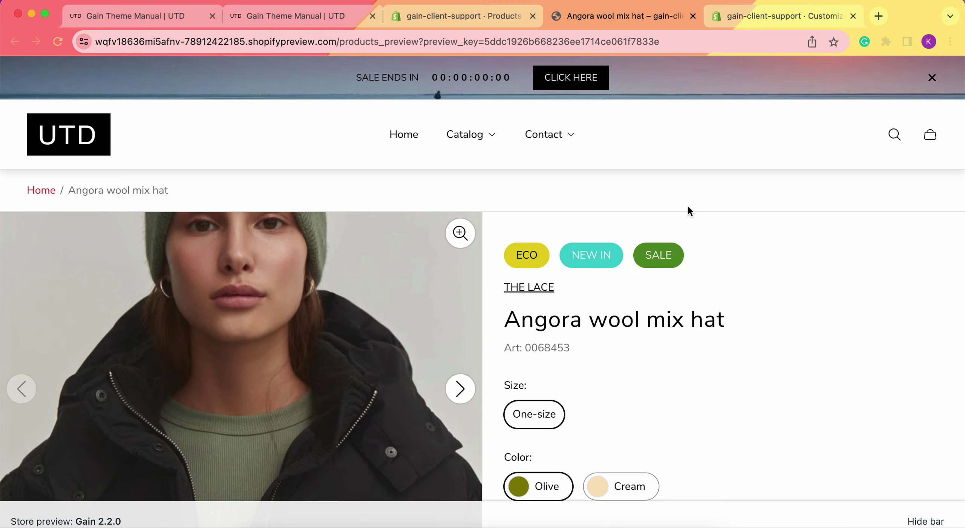
Open and close the storefront product's Reviews drawer, which shows no reviews yet.
{"action": "scroll", "coordinate": [689, 209], "scroll_direction": "down", "scroll_amount": 1}
{"action": "scroll", "coordinate": [724, 159], "scroll_direction": "down", "scroll_amount": 6}
{"action": "scroll", "coordinate": [723, 160], "scroll_direction": "down", "scroll_amount": 8}
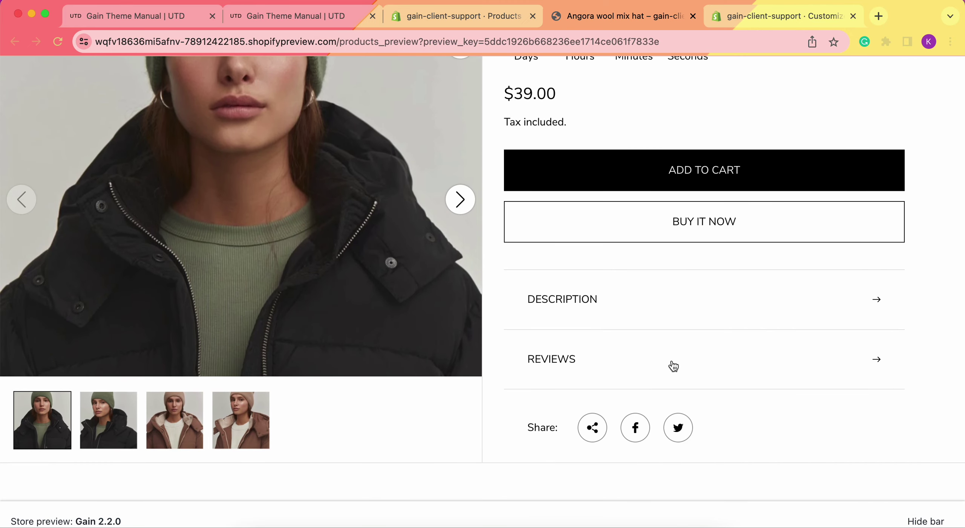
{"action": "left_click", "coordinate": [671, 360]}
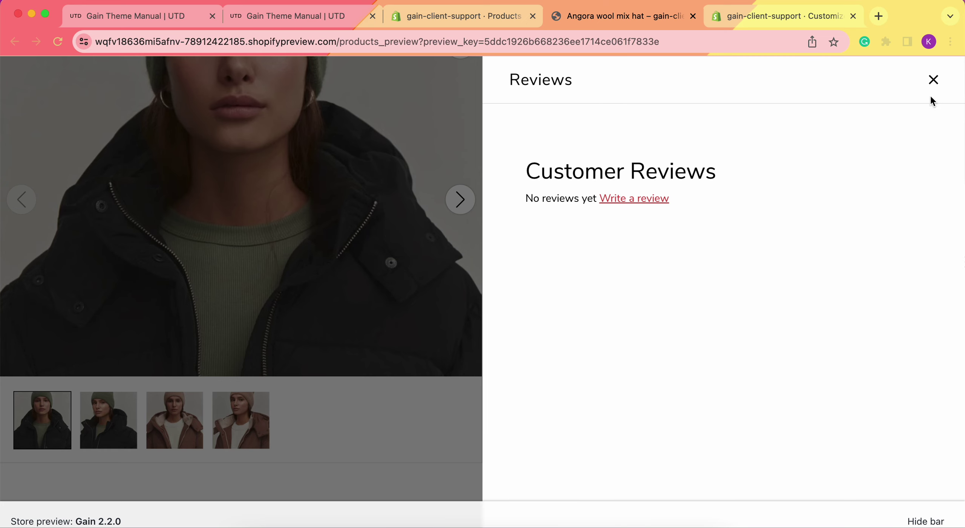
{"action": "left_click", "coordinate": [933, 80]}
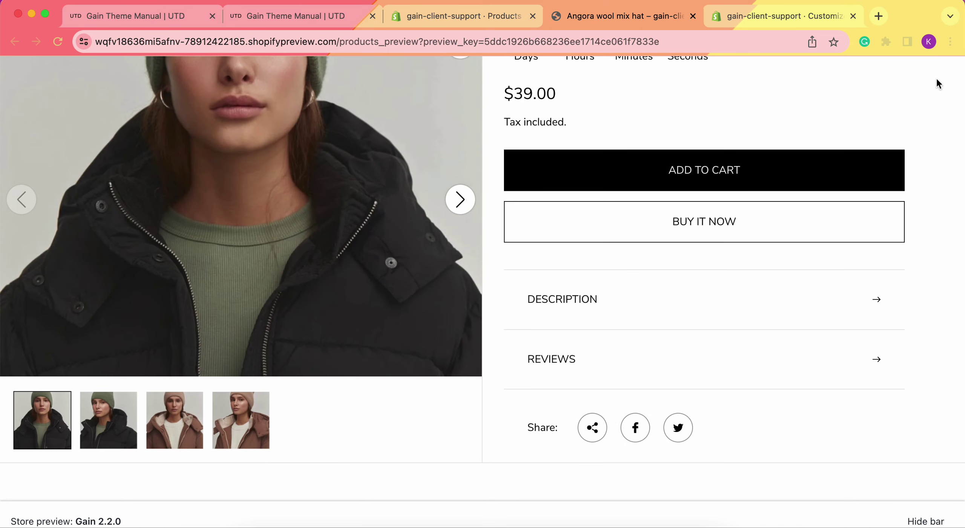
{"action": "left_click", "coordinate": [778, 356]}
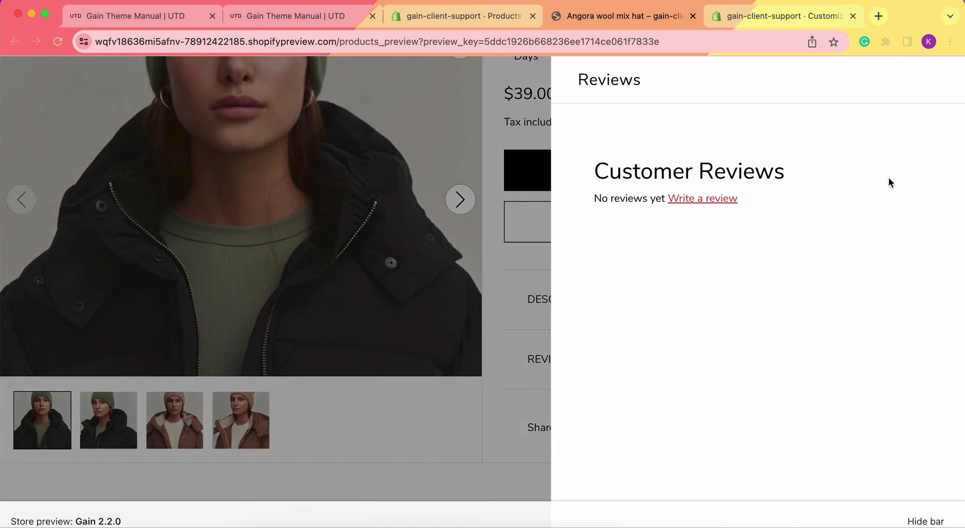
{"action": "left_click", "coordinate": [933, 80]}
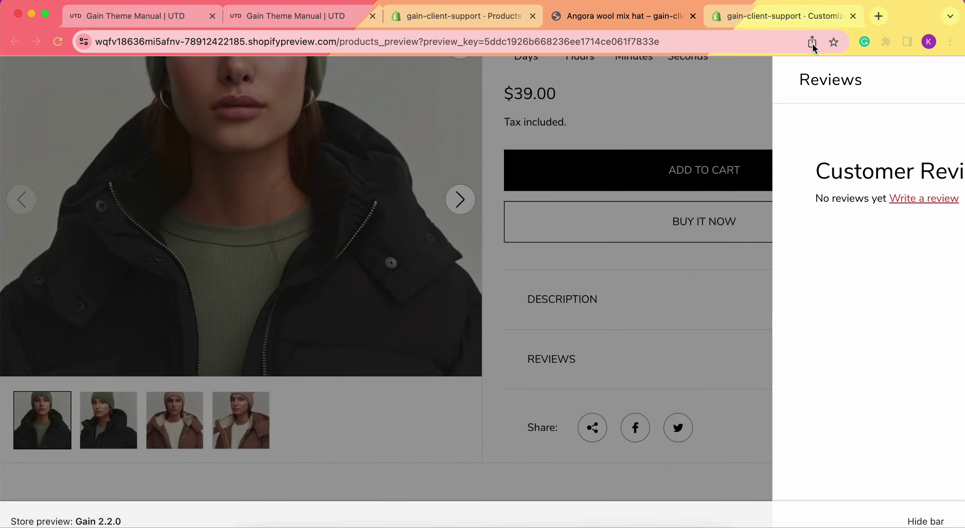
Check the empty Reviews drawer in the editor preview, then return to the admin product page.
{"action": "left_click", "coordinate": [768, 16]}
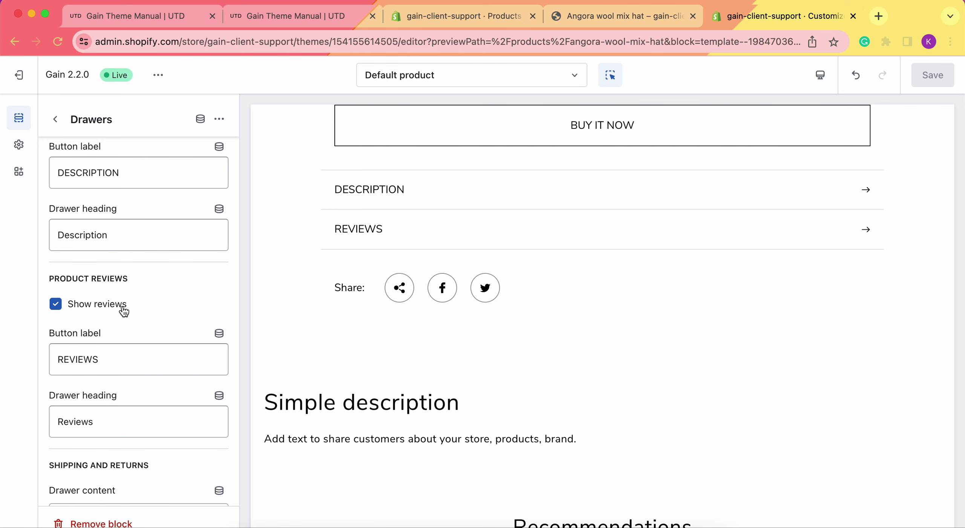
{"action": "left_click", "coordinate": [642, 370]}
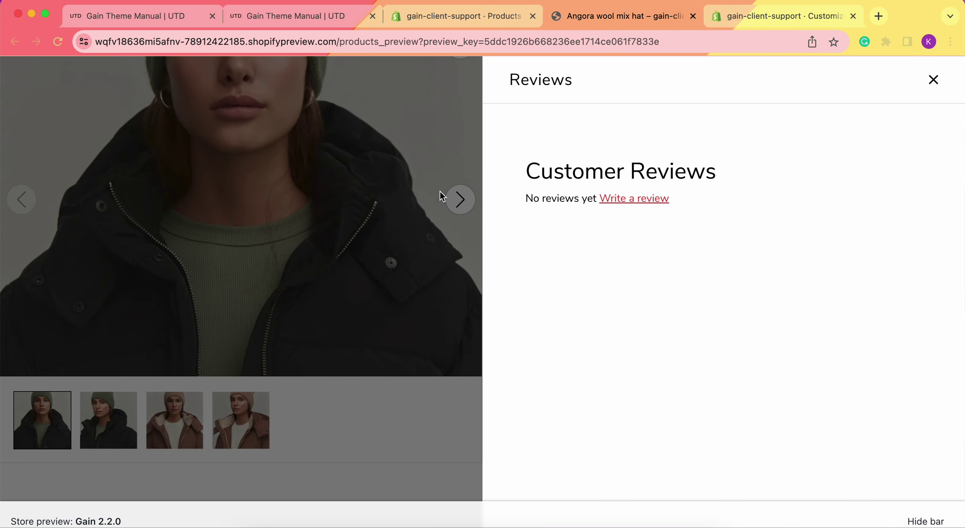
{"action": "left_click_drag", "start_coordinate": [513, 171], "coordinate": [704, 198]}
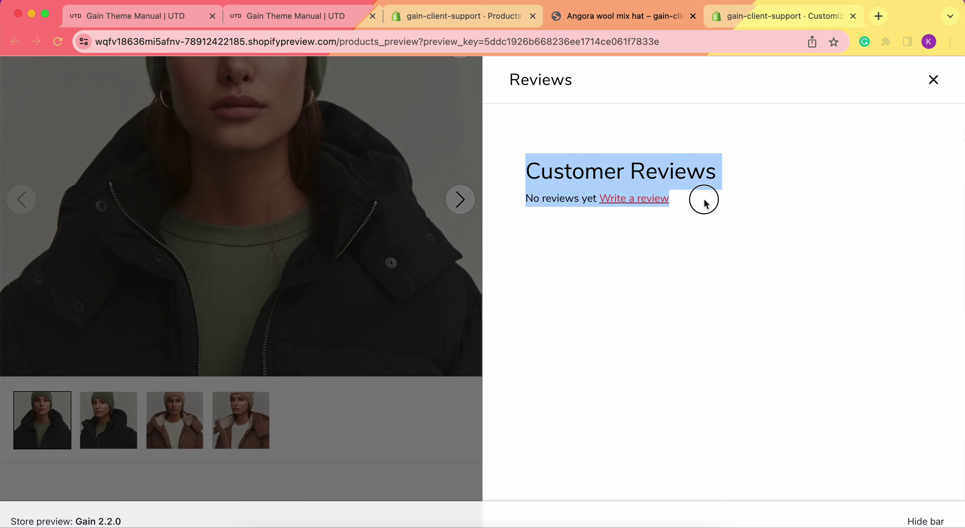
{"action": "left_click", "coordinate": [751, 235]}
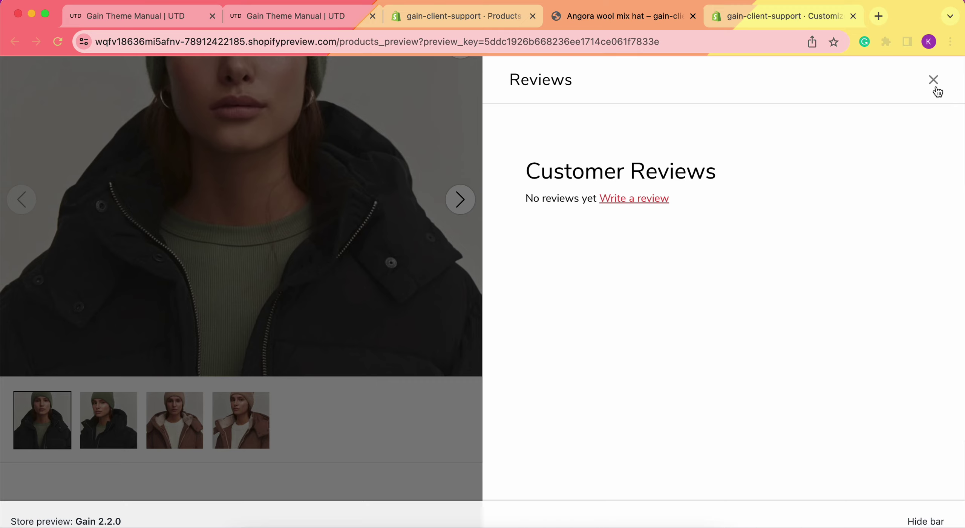
{"action": "left_click", "coordinate": [935, 85]}
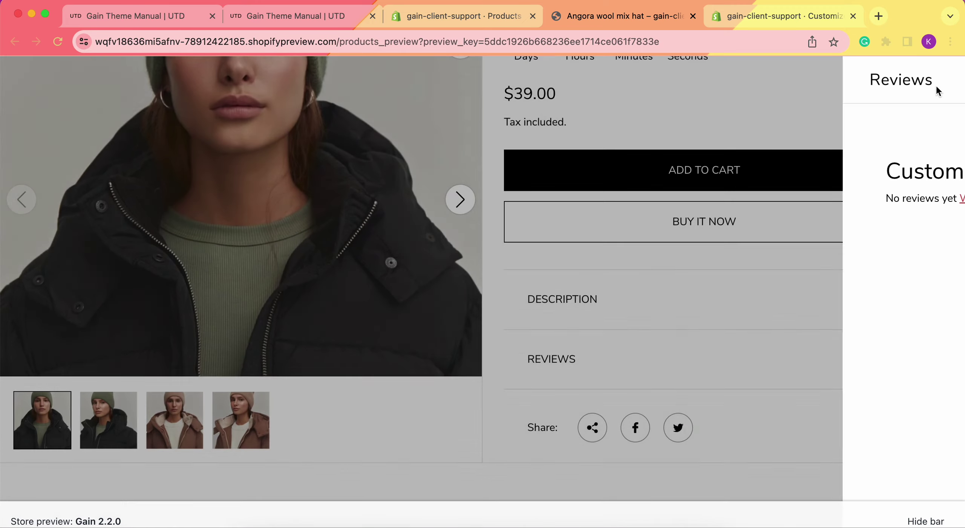
{"action": "left_click", "coordinate": [447, 17]}
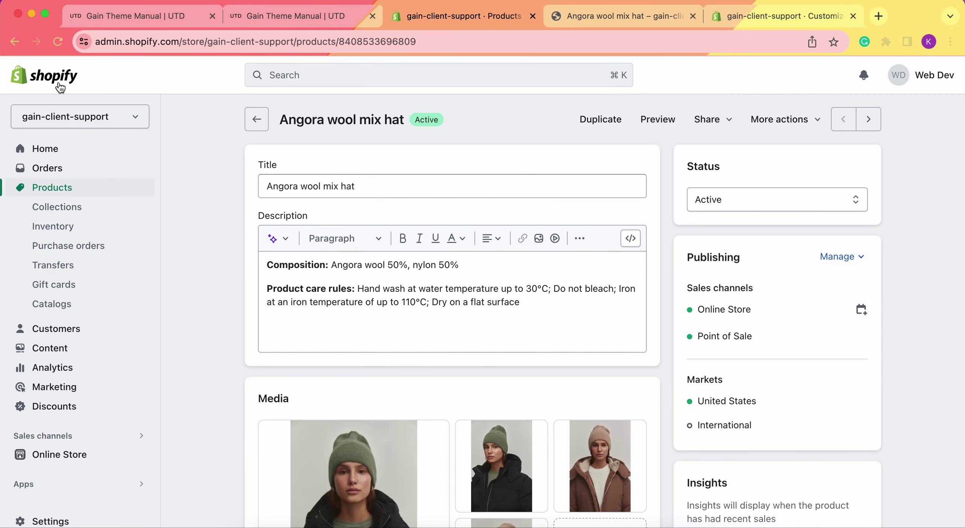
Search apps for 'Product Review' and open the App Store results in a new tab.
{"action": "scroll", "coordinate": [54, 230], "scroll_direction": "down", "scroll_amount": 1}
{"action": "scroll", "coordinate": [53, 219], "scroll_direction": "down", "scroll_amount": 1}
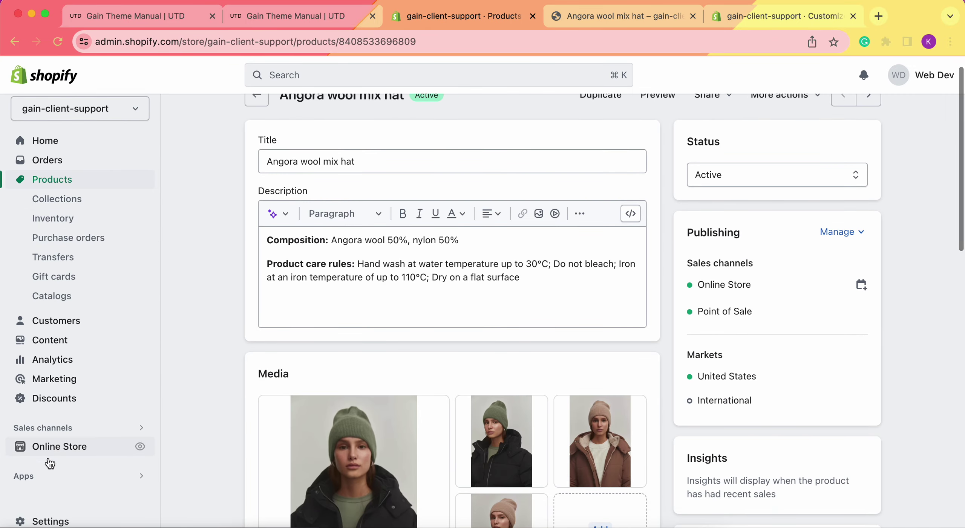
{"action": "left_click", "coordinate": [44, 478]}
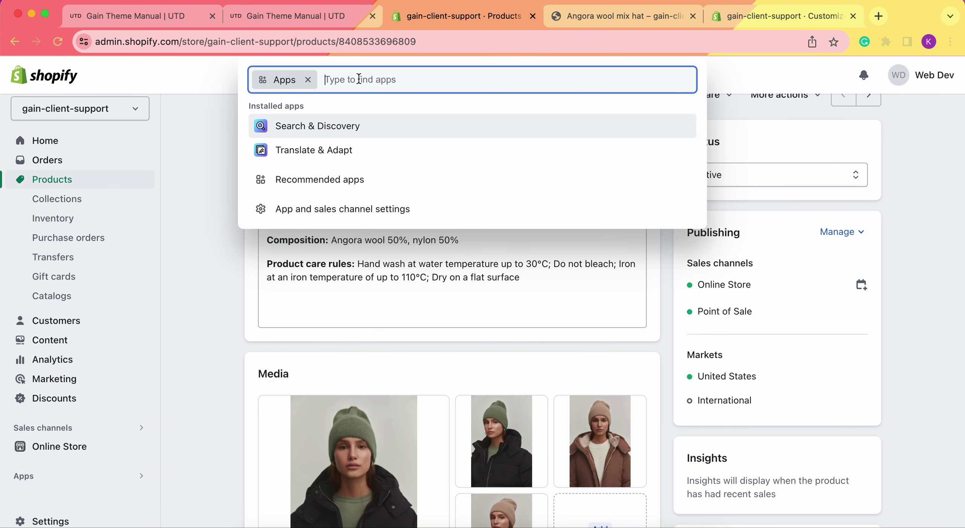
{"action": "type", "text": "Produc"}
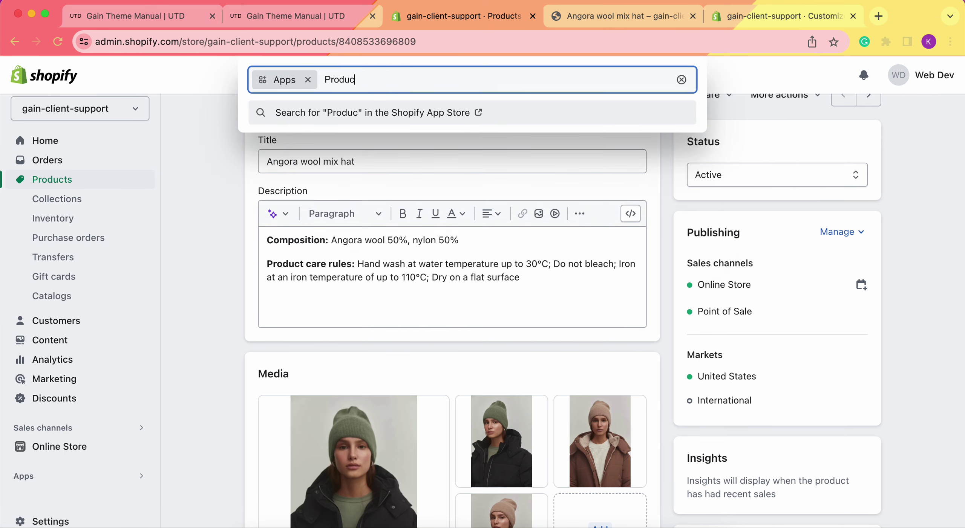
{"action": "type", "text": "t Review"}
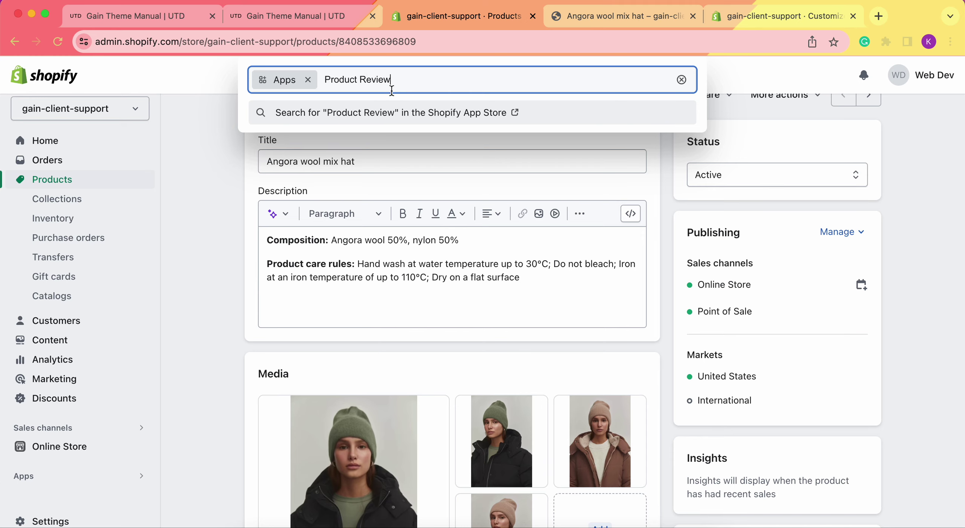
{"action": "left_click", "coordinate": [408, 111]}
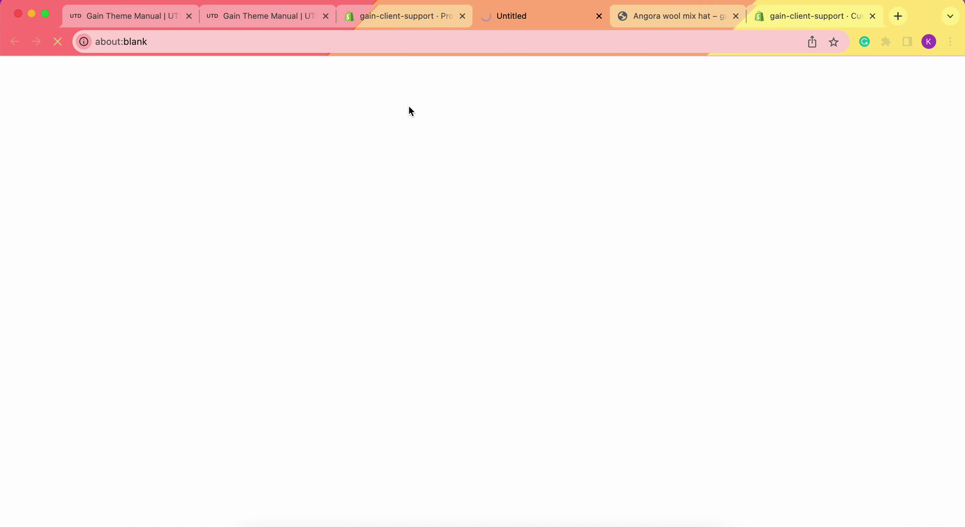
Open the free Product Reviews listing by Shopify and start adding it, retrying past the login page.
{"action": "scroll", "coordinate": [221, 374], "scroll_direction": "down", "scroll_amount": 2}
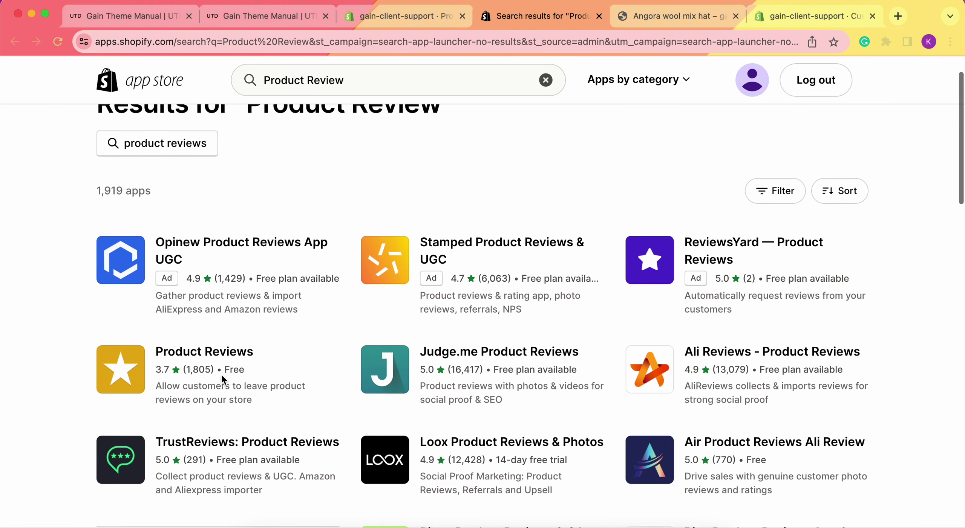
{"action": "left_click", "coordinate": [201, 352]}
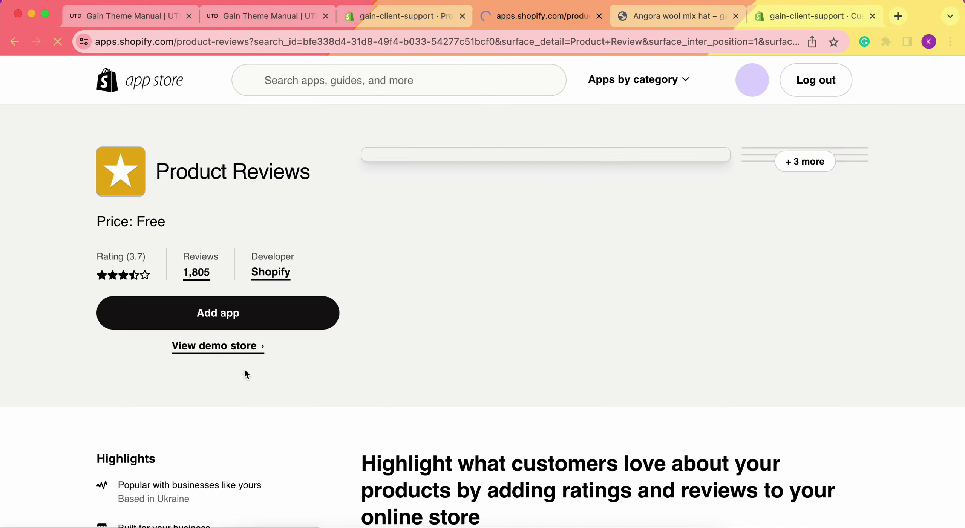
{"action": "left_click", "coordinate": [215, 313]}
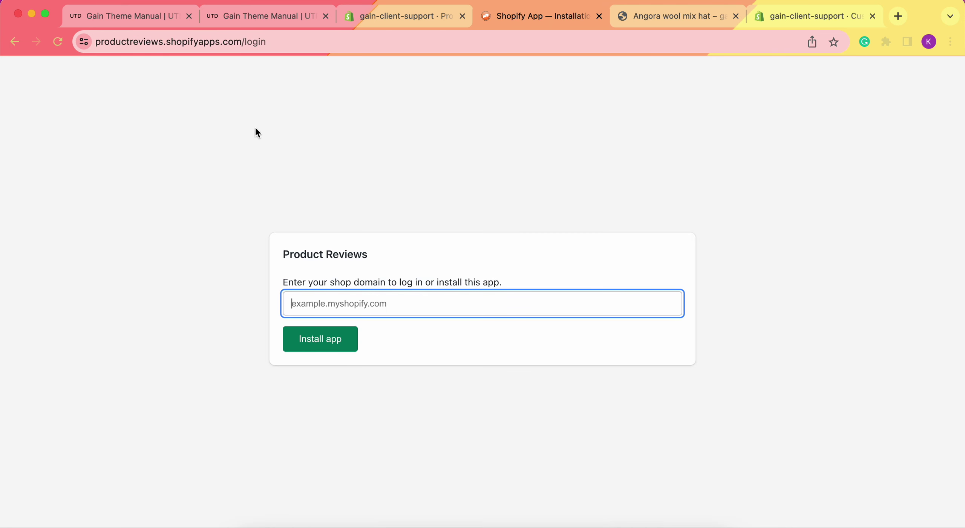
{"action": "left_click", "coordinate": [15, 42]}
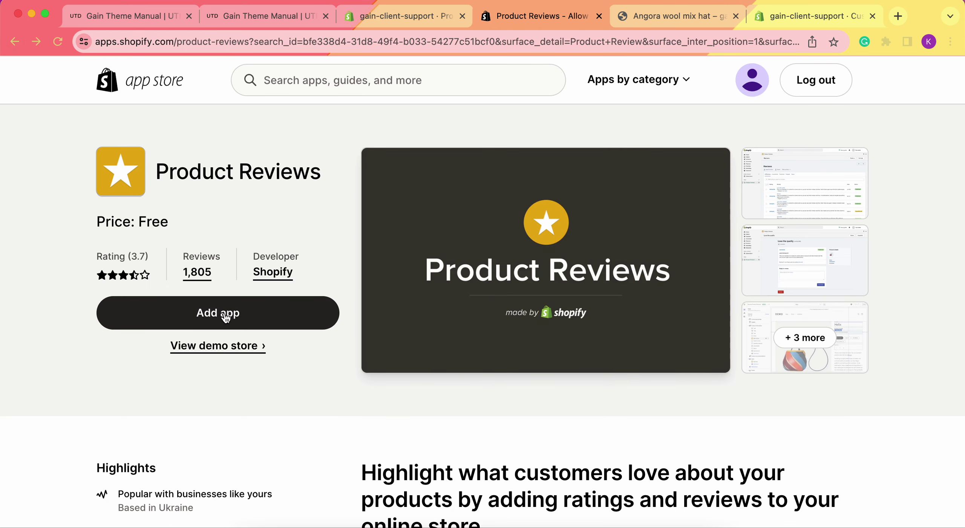
{"action": "left_click", "coordinate": [225, 316]}
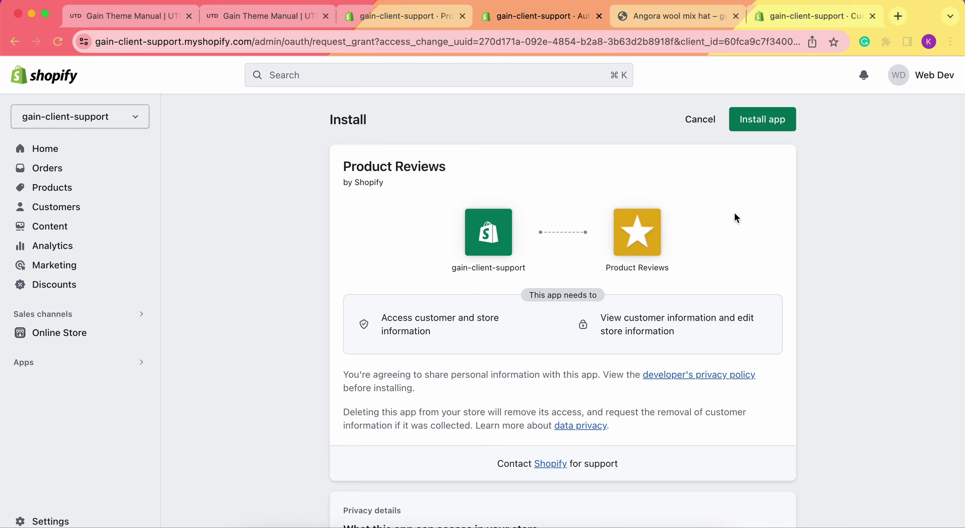
Install the Product Reviews app and open a fresh storefront preview of the Angora wool mix hat.
{"action": "left_click", "coordinate": [775, 120]}
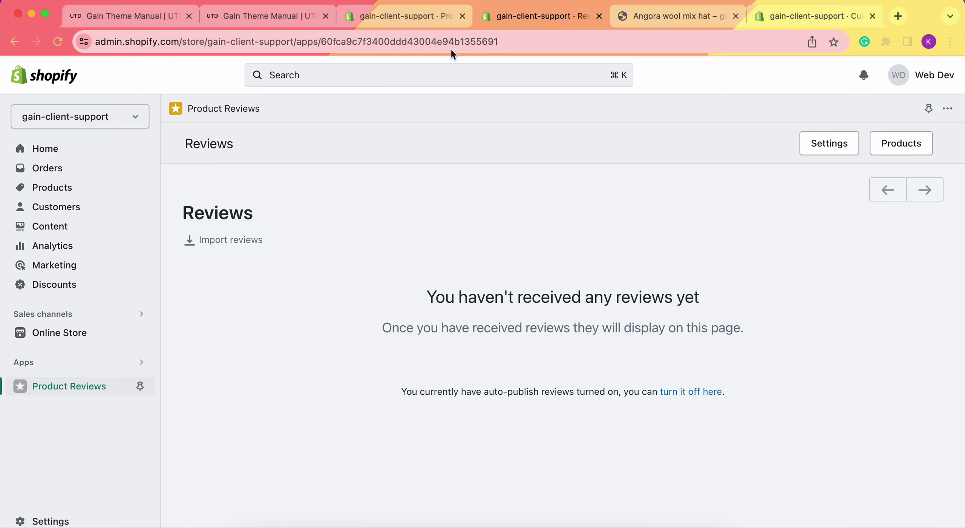
{"action": "left_click", "coordinate": [90, 187]}
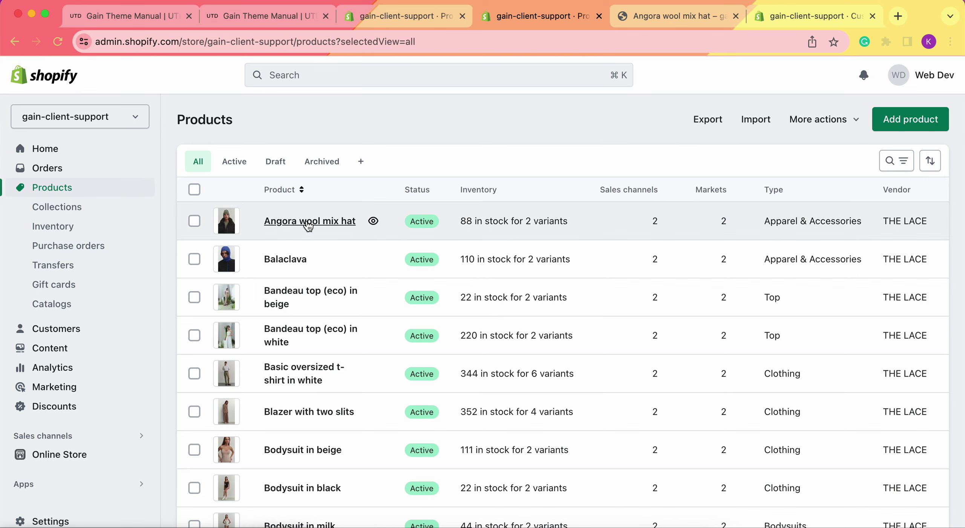
{"action": "left_click", "coordinate": [310, 221]}
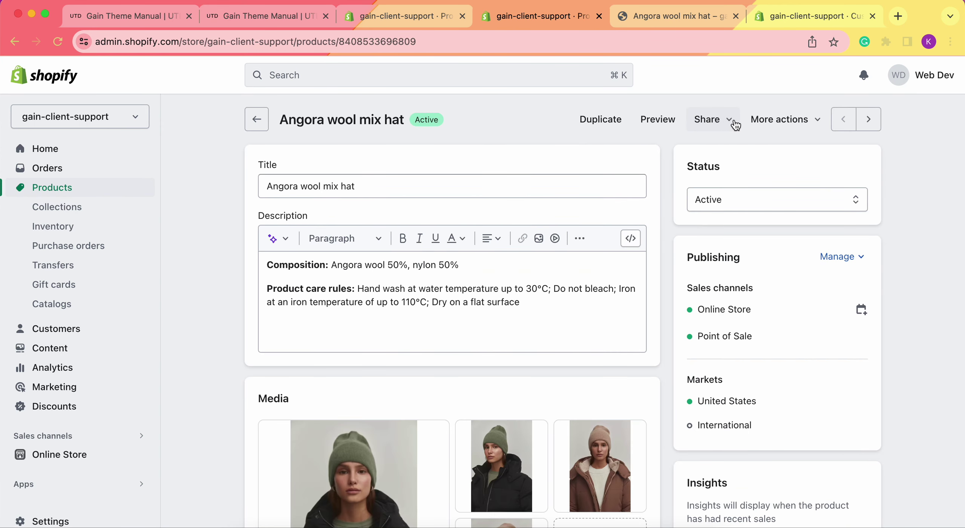
{"action": "left_click", "coordinate": [670, 120]}
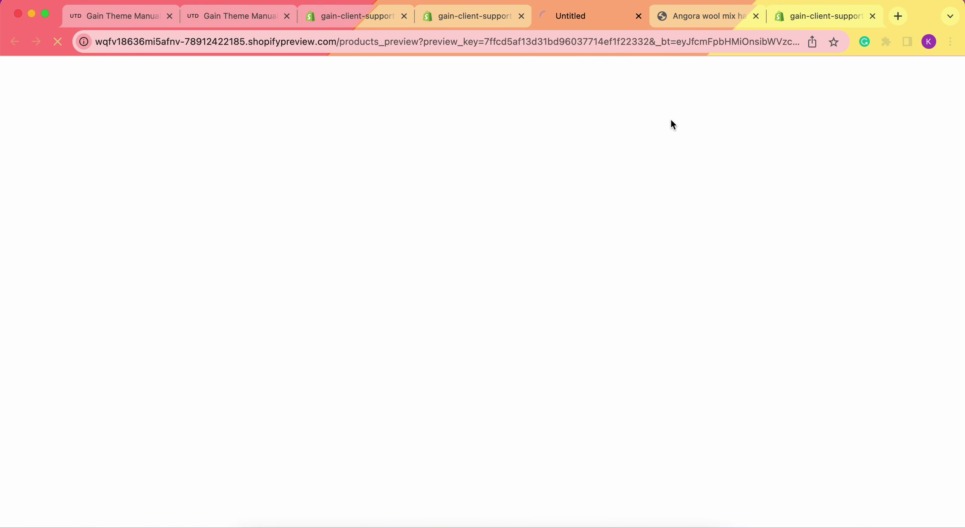
{"action": "left_click", "coordinate": [755, 16]}
Open the hat's Reviews drawer and read the single five-star 'Good' review ('Good product').
{"action": "scroll", "coordinate": [689, 261], "scroll_direction": "down", "scroll_amount": 10}
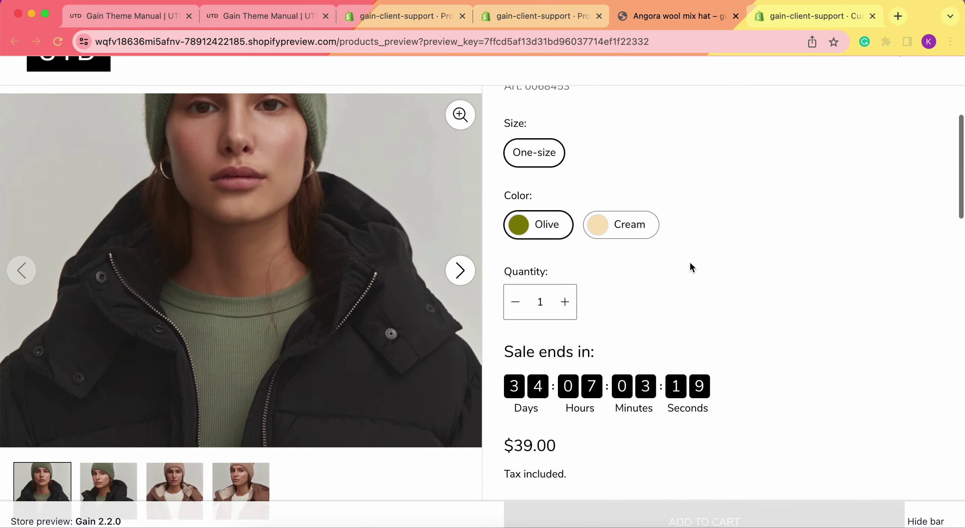
{"action": "left_click", "coordinate": [594, 363]}
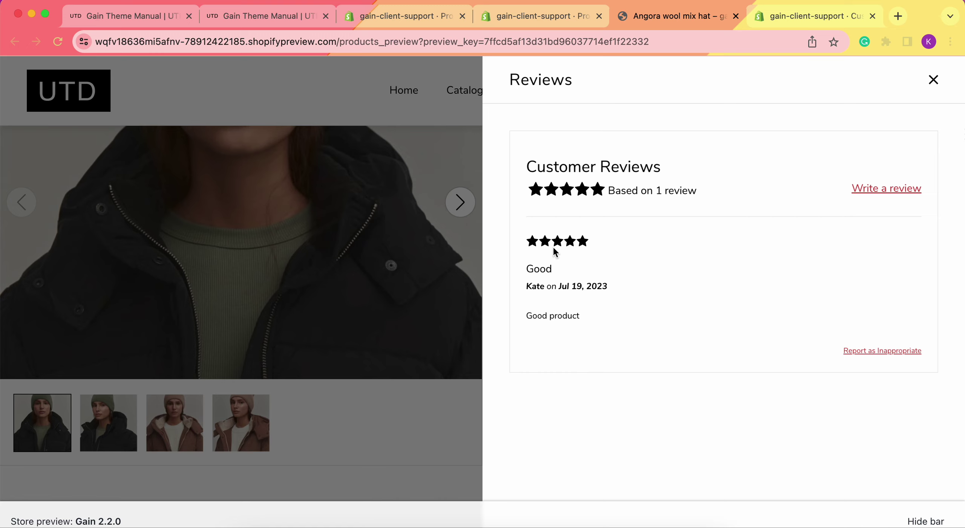
{"action": "left_click", "coordinate": [523, 236]}
{"action": "left_click_drag", "start_coordinate": [523, 236], "coordinate": [616, 319]}
{"action": "left_click", "coordinate": [644, 312]}
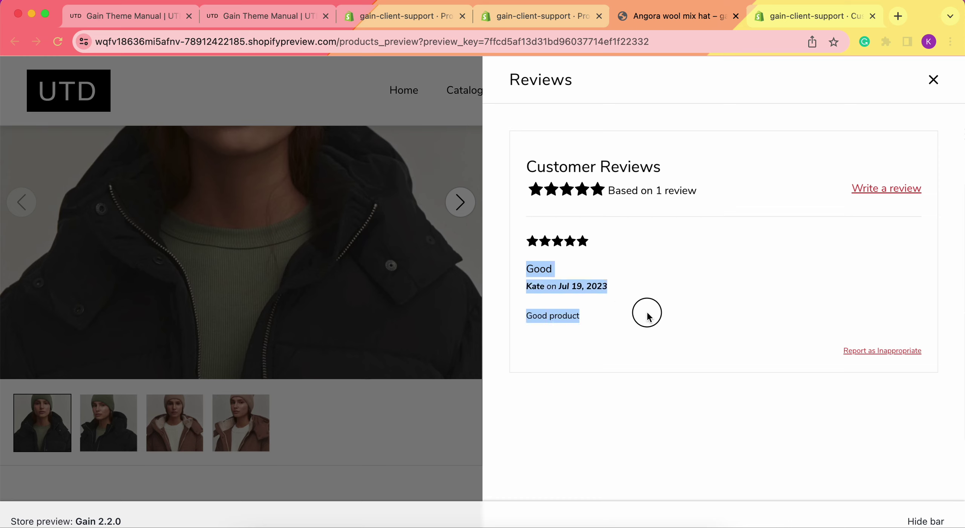
Open the Write a review form and enter the reviewer's name and e-mail.
{"action": "left_click", "coordinate": [874, 195]}
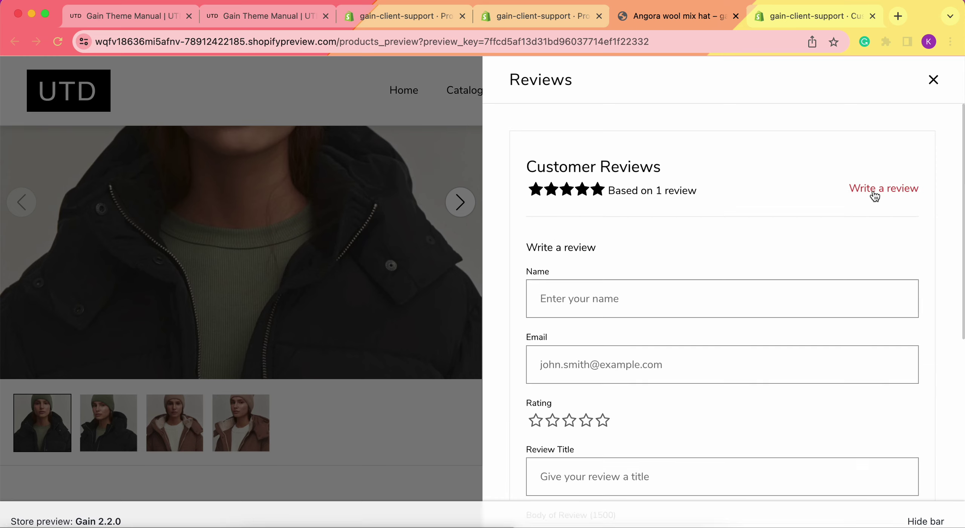
{"action": "scroll", "coordinate": [627, 257], "scroll_direction": "down", "scroll_amount": 2}
{"action": "left_click", "coordinate": [593, 231]}
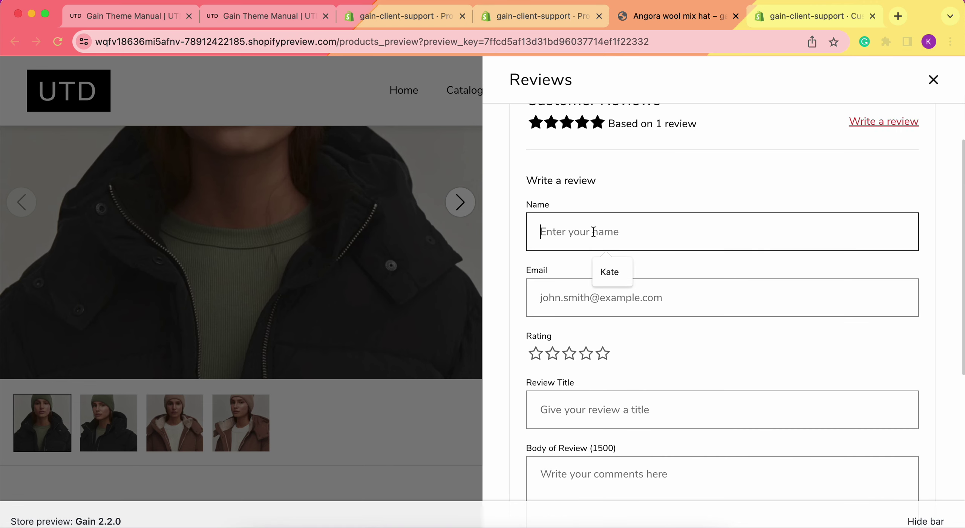
{"action": "type", "text": "Jane"}
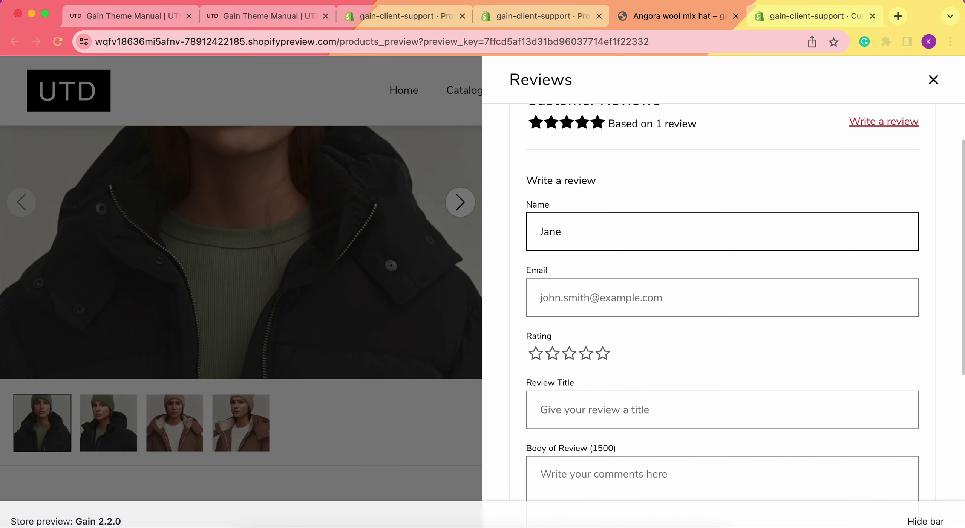
{"action": "scroll", "coordinate": [594, 251], "scroll_direction": "down", "scroll_amount": 1}
{"action": "left_click", "coordinate": [593, 251]}
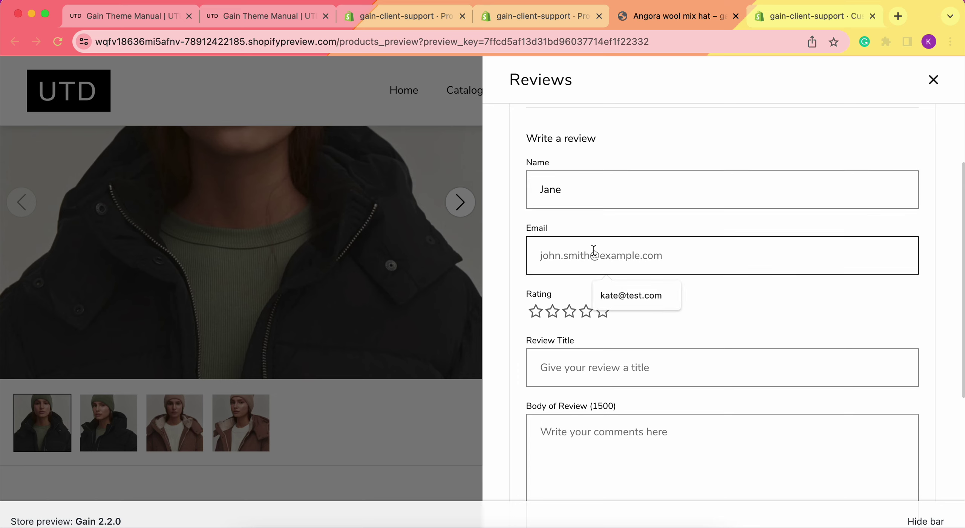
{"action": "type", "text": "jane@test.com"}
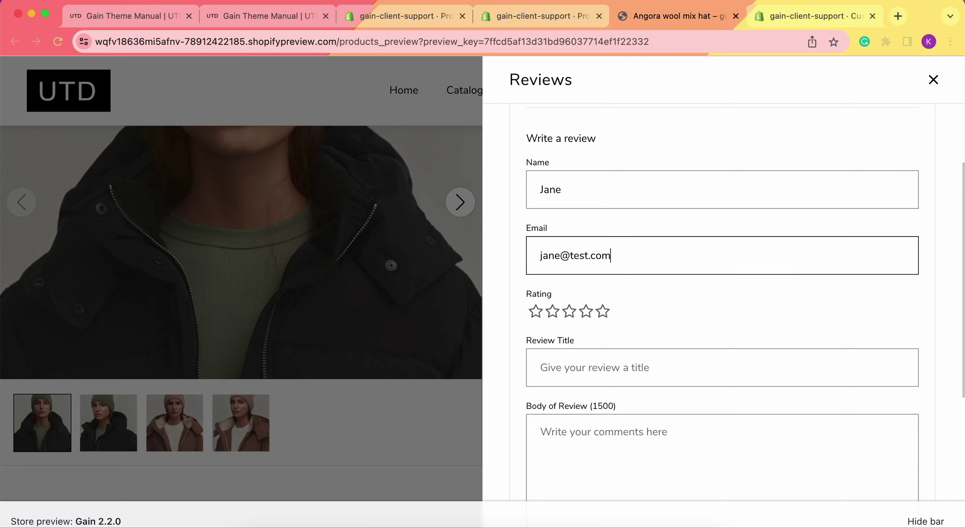
{"action": "scroll", "coordinate": [607, 295], "scroll_direction": "down", "scroll_amount": 1}
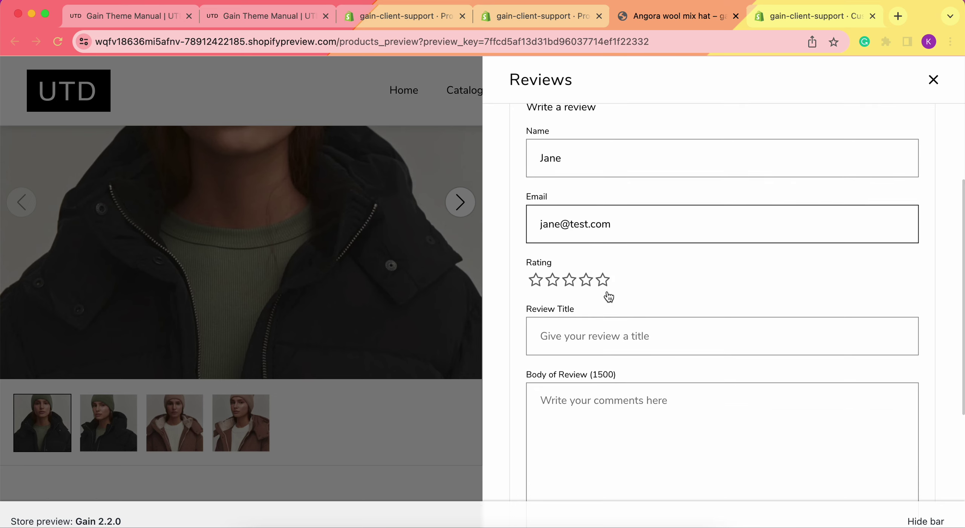
Rate the hat 4 stars, title it 'Good', write 'Test review', and submit it.
{"action": "left_click", "coordinate": [584, 283]}
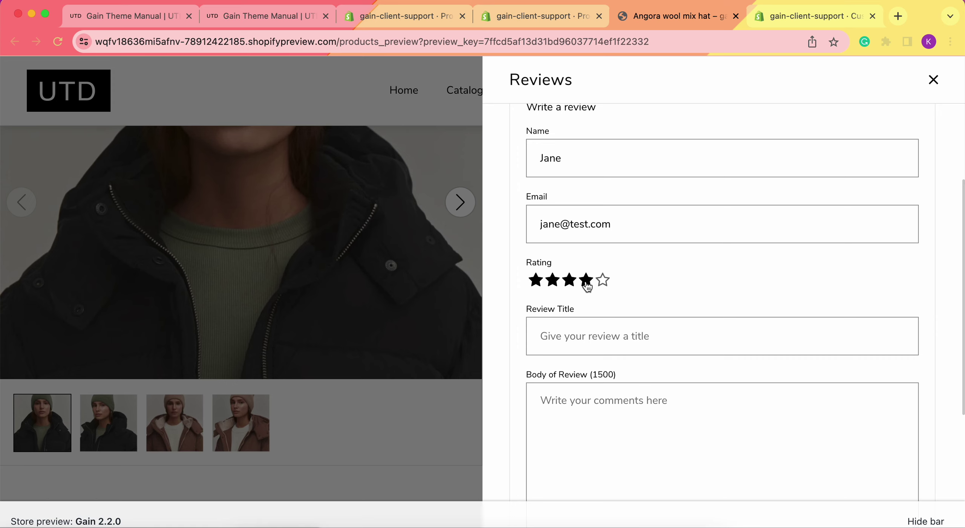
{"action": "scroll", "coordinate": [663, 282], "scroll_direction": "down", "scroll_amount": 1}
{"action": "left_click", "coordinate": [634, 285]}
{"action": "type", "text": "Good"}
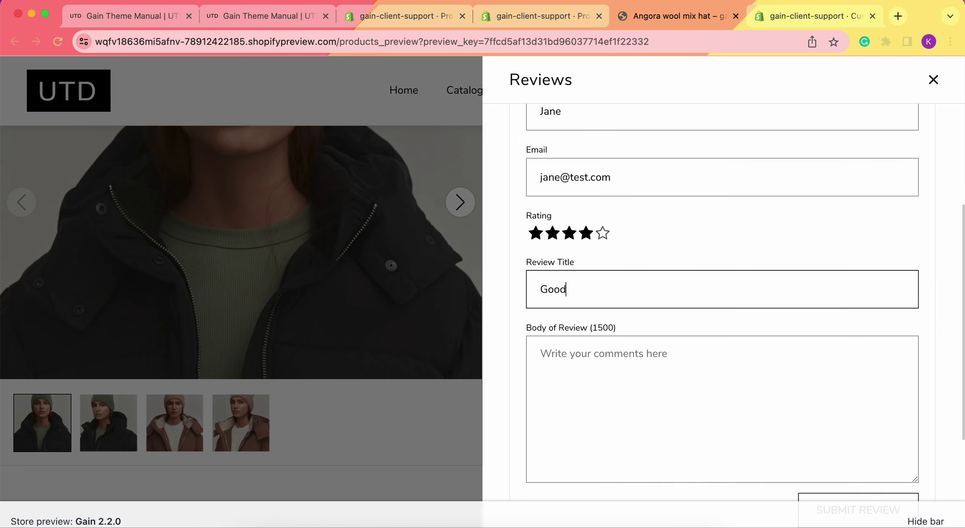
{"action": "left_click", "coordinate": [628, 363]}
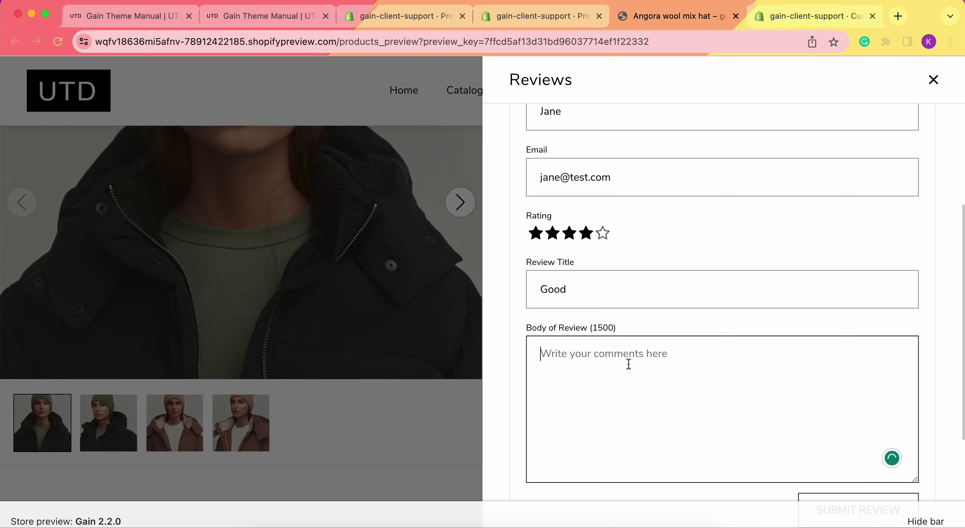
{"action": "type", "text": "Test"}
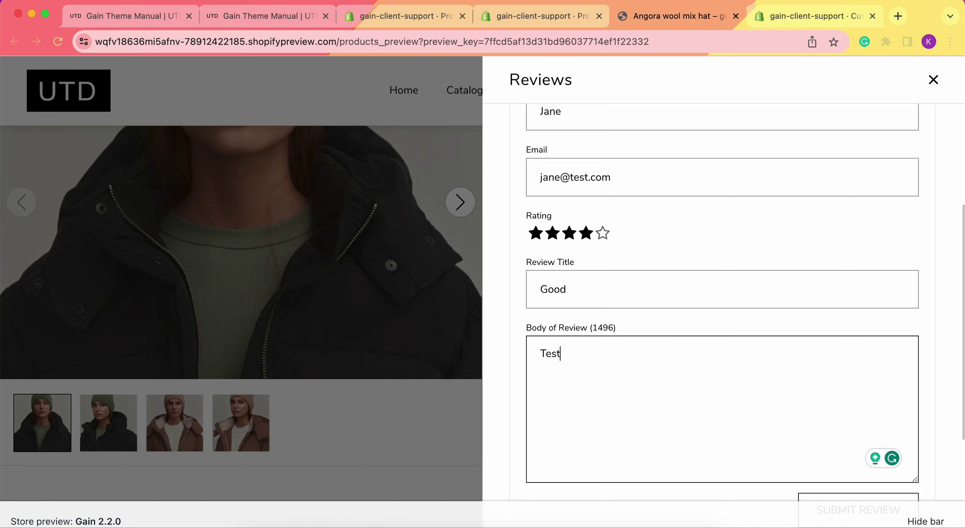
{"action": "type", "text": " review"}
{"action": "scroll", "coordinate": [728, 353], "scroll_direction": "down", "scroll_amount": 2}
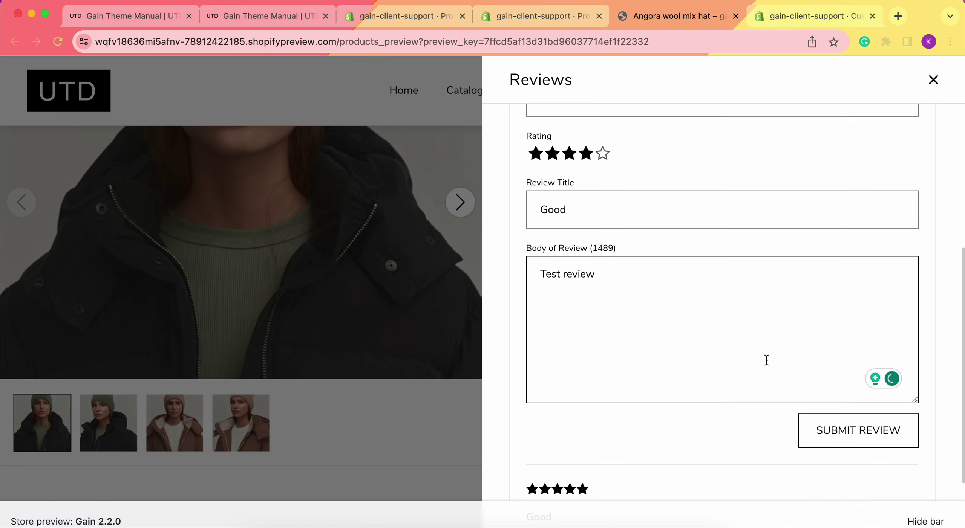
{"action": "left_click", "coordinate": [862, 439]}
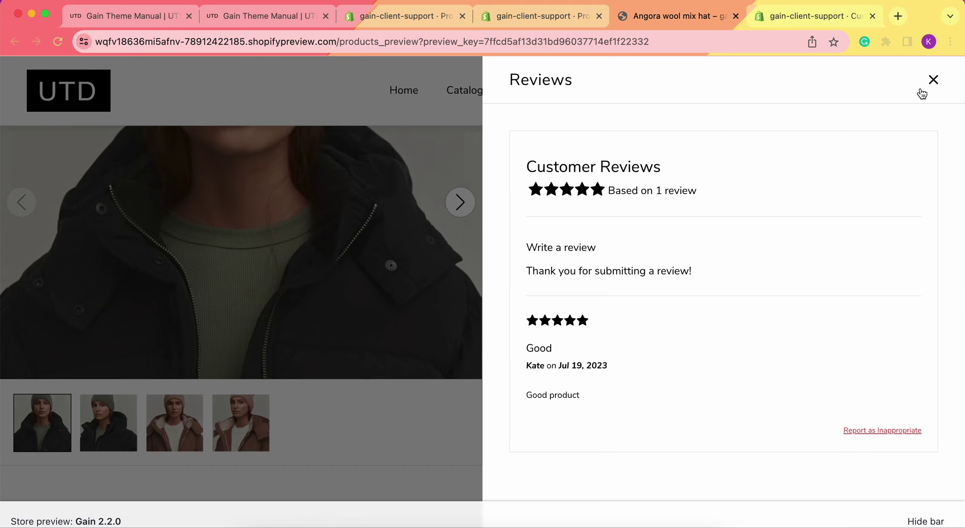
Close the Reviews drawer, reopen it to check the one-review summary, then close it again.
{"action": "left_click", "coordinate": [932, 80]}
{"action": "scroll", "coordinate": [590, 300], "scroll_direction": "up", "scroll_amount": 3}
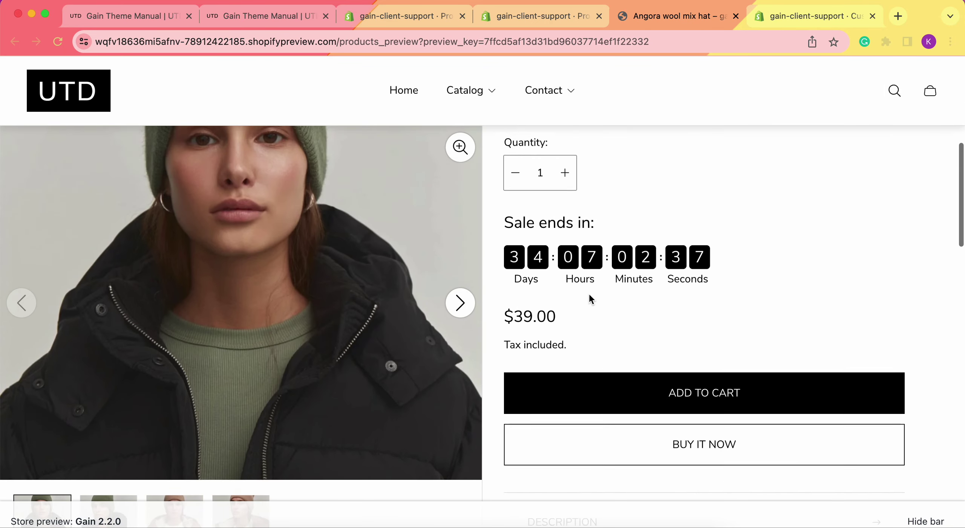
{"action": "scroll", "coordinate": [589, 296], "scroll_direction": "down", "scroll_amount": 6}
{"action": "left_click", "coordinate": [622, 281]}
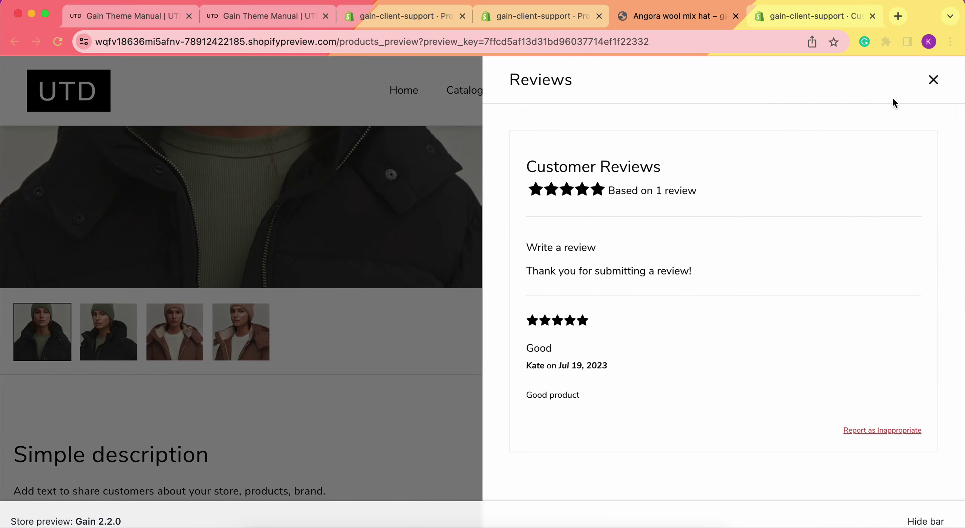
{"action": "left_click", "coordinate": [933, 77]}
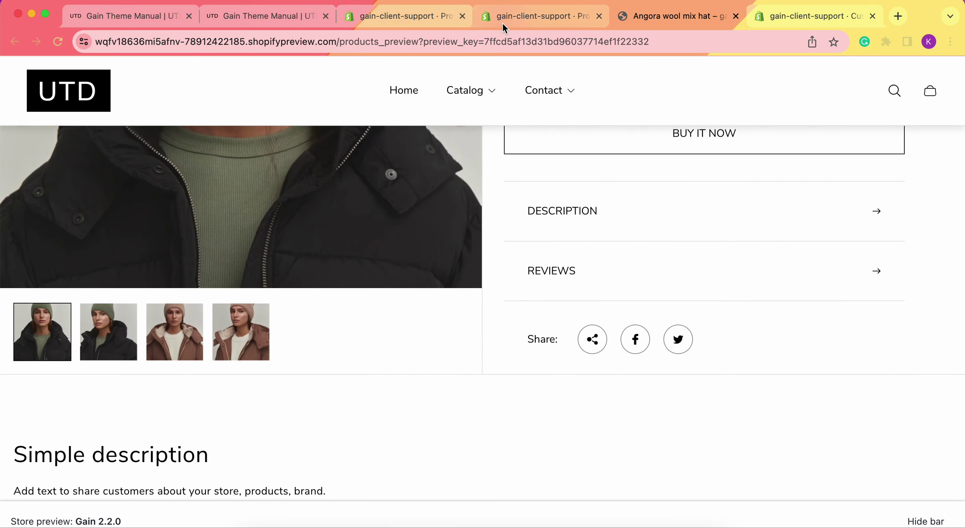
In Shopify Admin, open the 4-star 'Good' review in the Product Reviews app.
{"action": "left_click", "coordinate": [502, 23]}
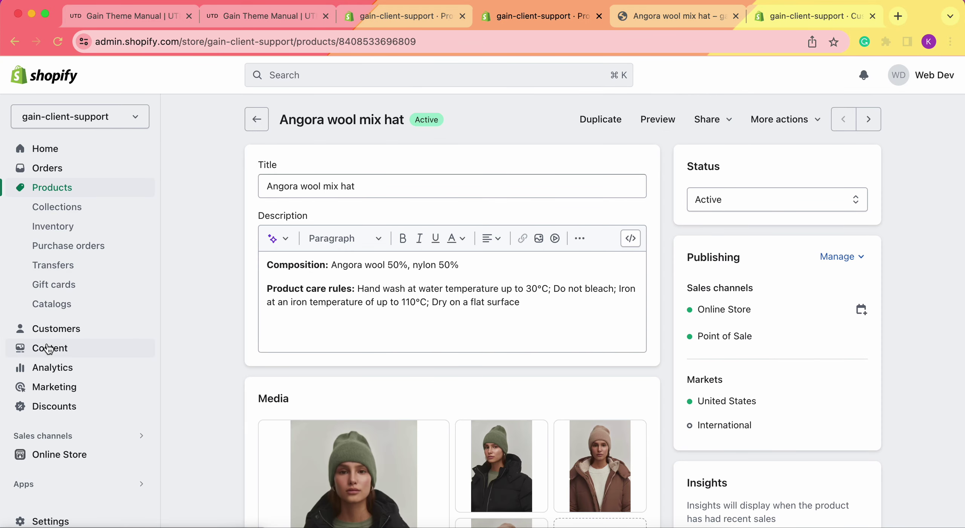
{"action": "scroll", "coordinate": [45, 344], "scroll_direction": "down", "scroll_amount": 1}
{"action": "left_click", "coordinate": [40, 479]}
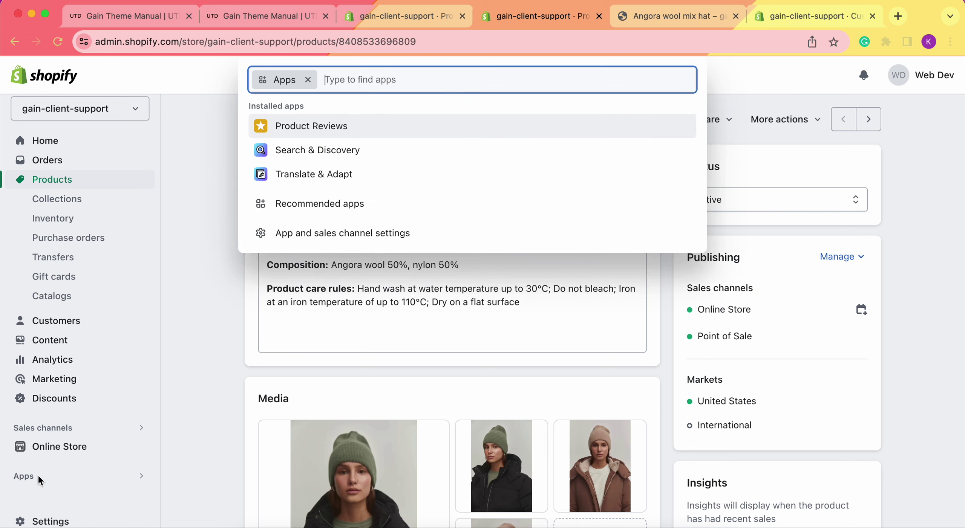
{"action": "left_click", "coordinate": [305, 131]}
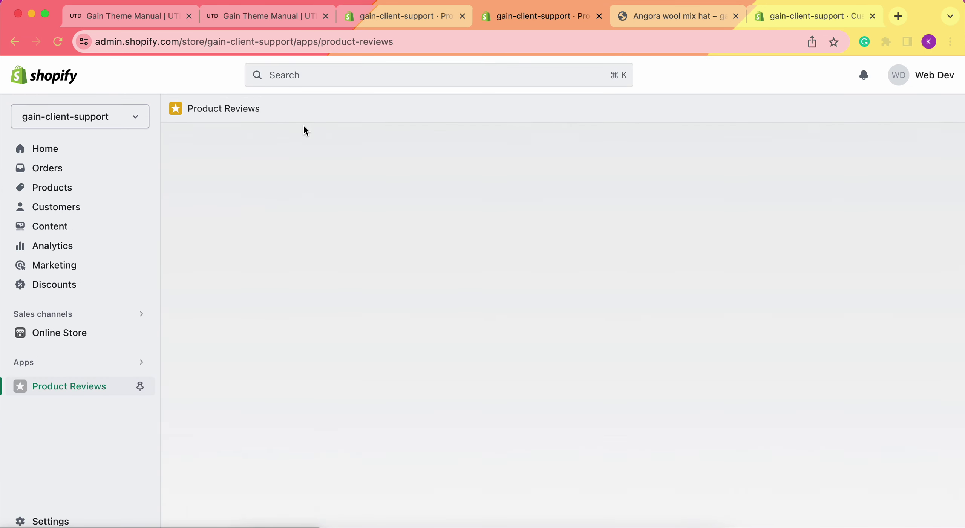
{"action": "scroll", "coordinate": [345, 398], "scroll_direction": "down", "scroll_amount": 2}
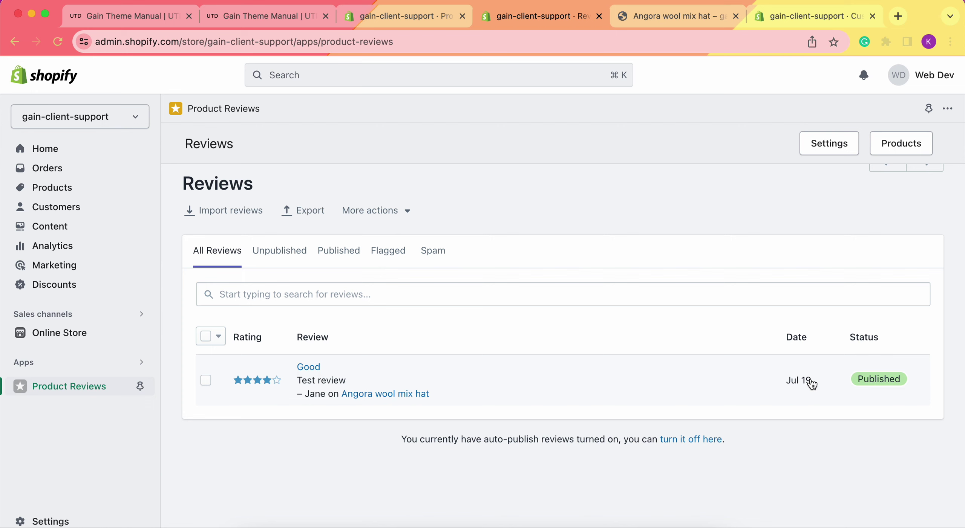
{"action": "left_click", "coordinate": [550, 374]}
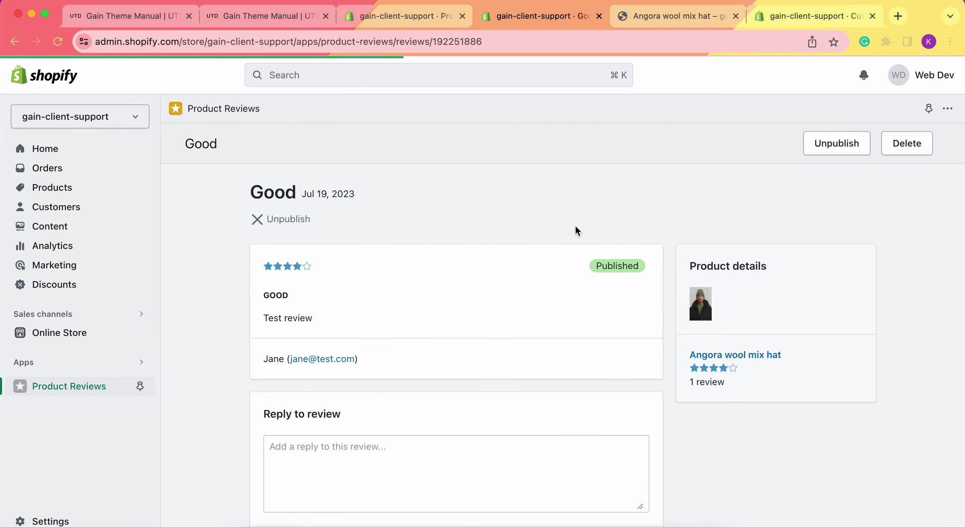
Check the published review down to its reply box, then return to the hat's preview tab.
{"action": "scroll", "coordinate": [575, 226], "scroll_direction": "down", "scroll_amount": 1}
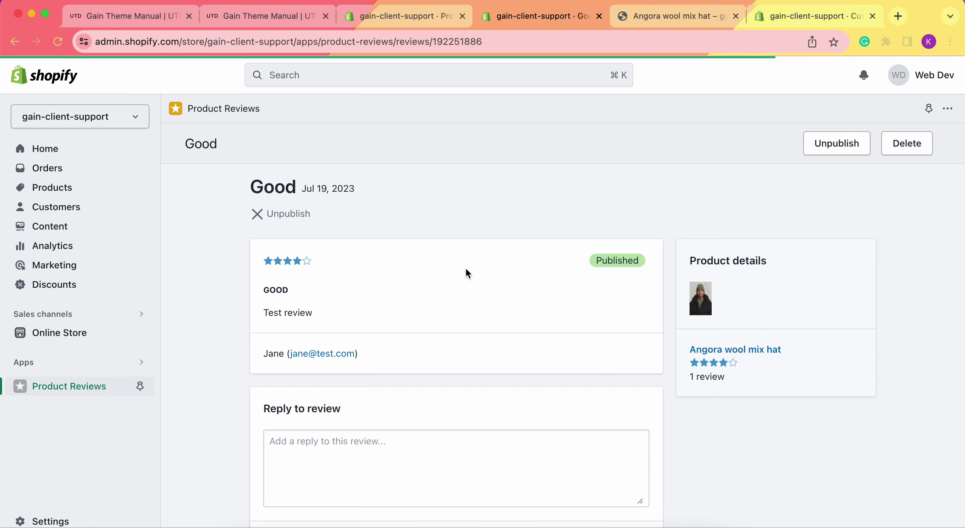
{"action": "scroll", "coordinate": [465, 267], "scroll_direction": "down", "scroll_amount": 3}
{"action": "left_click", "coordinate": [394, 412]}
{"action": "scroll", "coordinate": [472, 283], "scroll_direction": "up", "scroll_amount": 3}
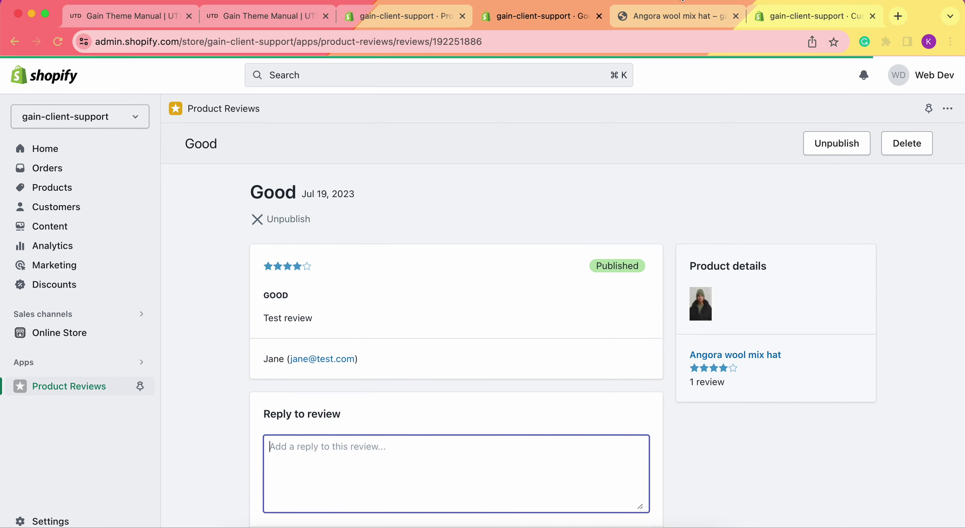
{"action": "left_click", "coordinate": [660, 15]}
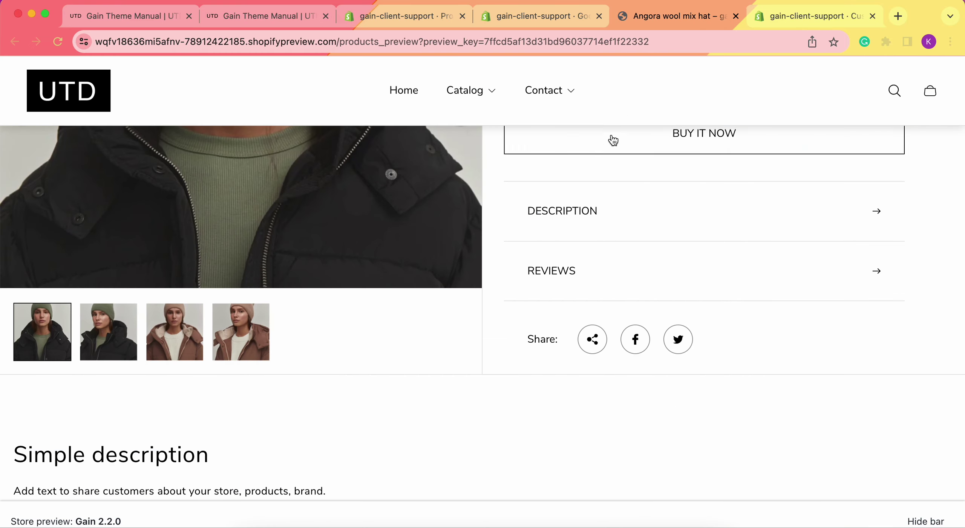
Check the hat page's Reviews row, then return to the theme editor's Drawers settings.
{"action": "scroll", "coordinate": [595, 200], "scroll_direction": "up", "scroll_amount": 6}
{"action": "scroll", "coordinate": [594, 198], "scroll_direction": "up", "scroll_amount": 8}
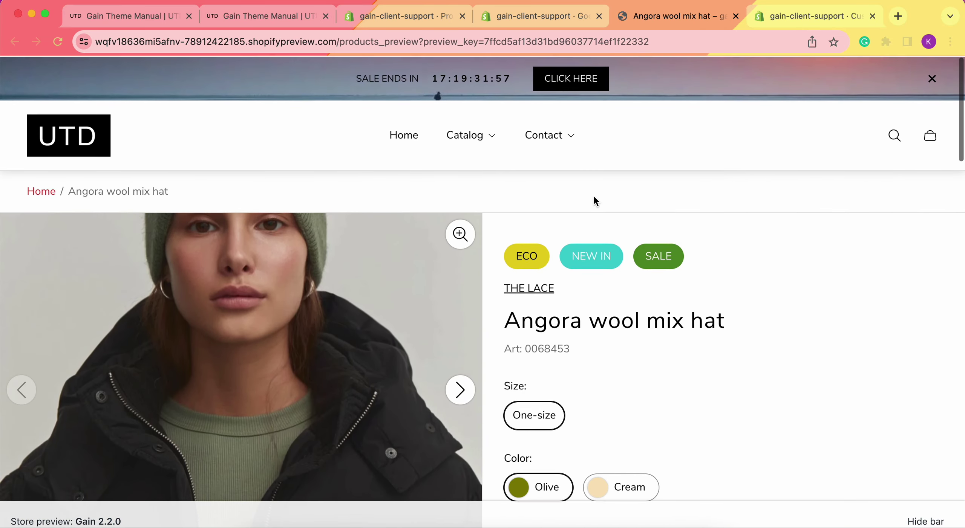
{"action": "scroll", "coordinate": [593, 196], "scroll_direction": "down", "scroll_amount": 15}
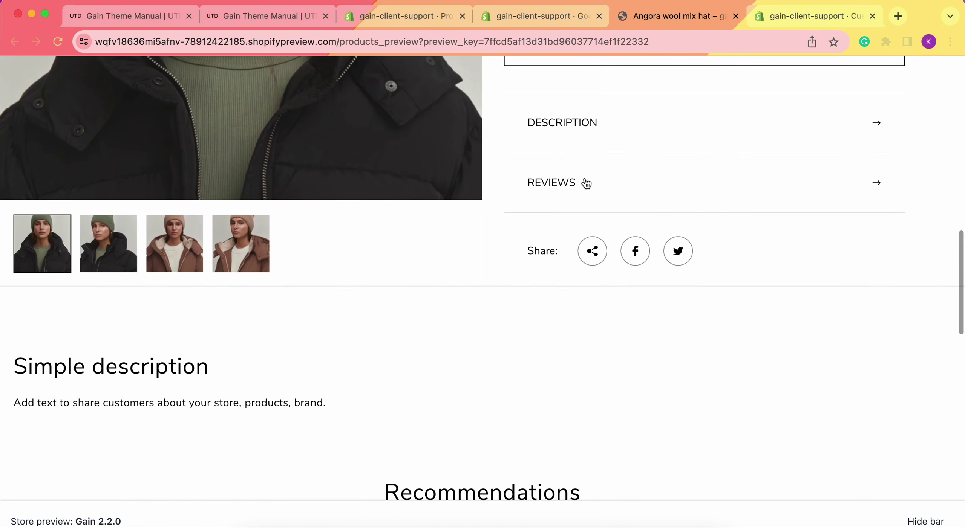
{"action": "scroll", "coordinate": [586, 183], "scroll_direction": "up", "scroll_amount": 5}
{"action": "scroll", "coordinate": [585, 179], "scroll_direction": "up", "scroll_amount": 15}
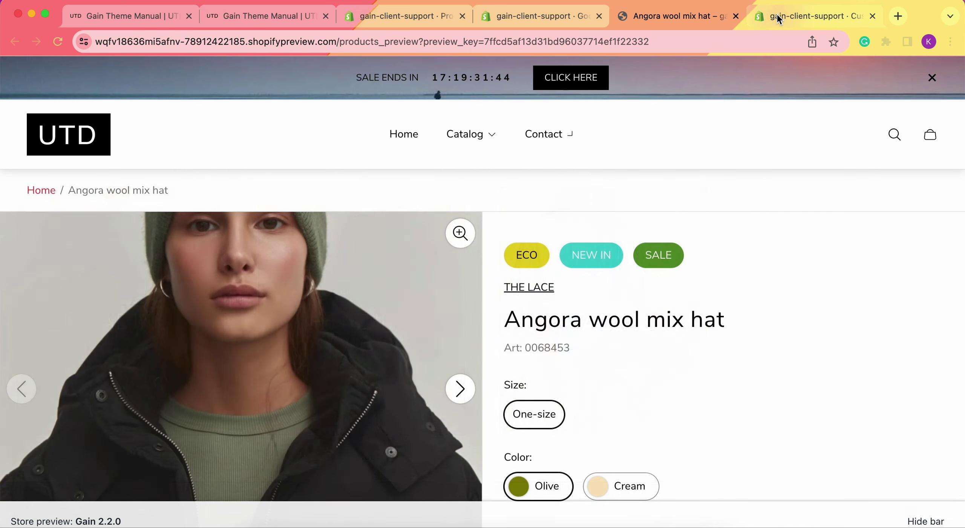
{"action": "left_click", "coordinate": [779, 18]}
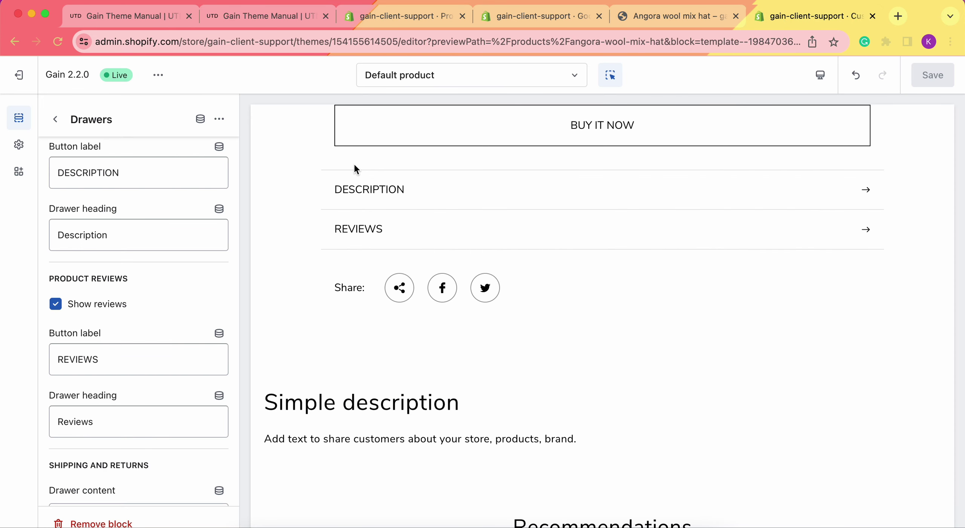
Switch the editor to the Home page template and list the sections available after Reviews.
{"action": "scroll", "coordinate": [355, 168], "scroll_direction": "up", "scroll_amount": 10}
{"action": "left_click", "coordinate": [404, 76]}
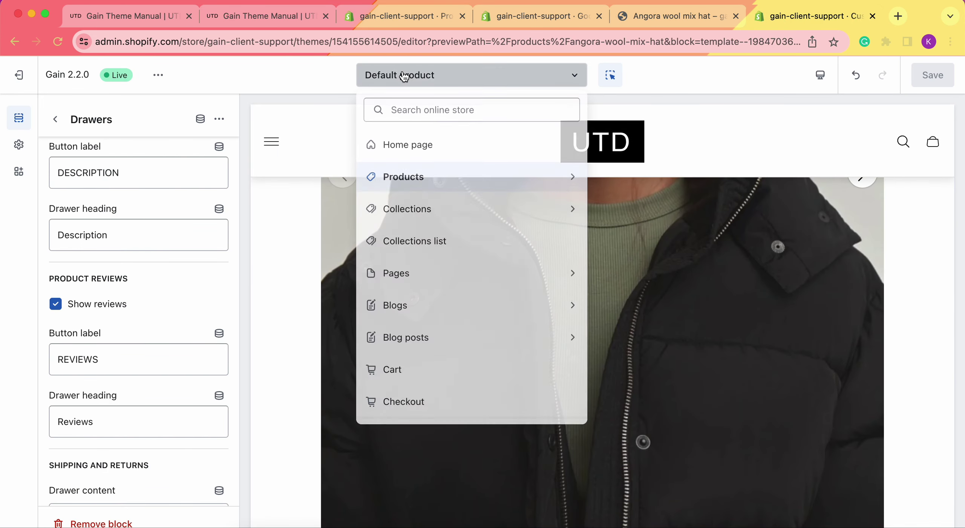
{"action": "left_click", "coordinate": [421, 146]}
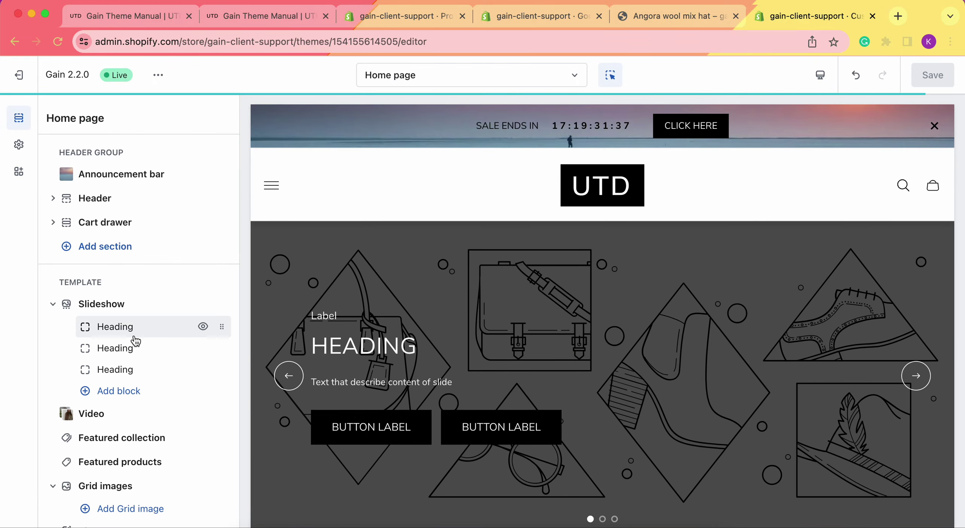
{"action": "scroll", "coordinate": [135, 341], "scroll_direction": "down", "scroll_amount": 15}
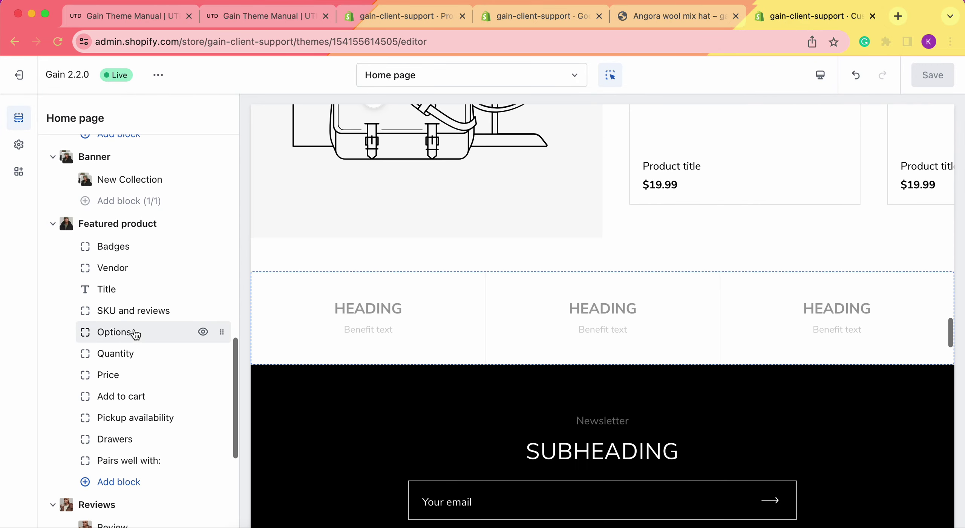
{"action": "scroll", "coordinate": [159, 228], "scroll_direction": "down", "scroll_amount": 7}
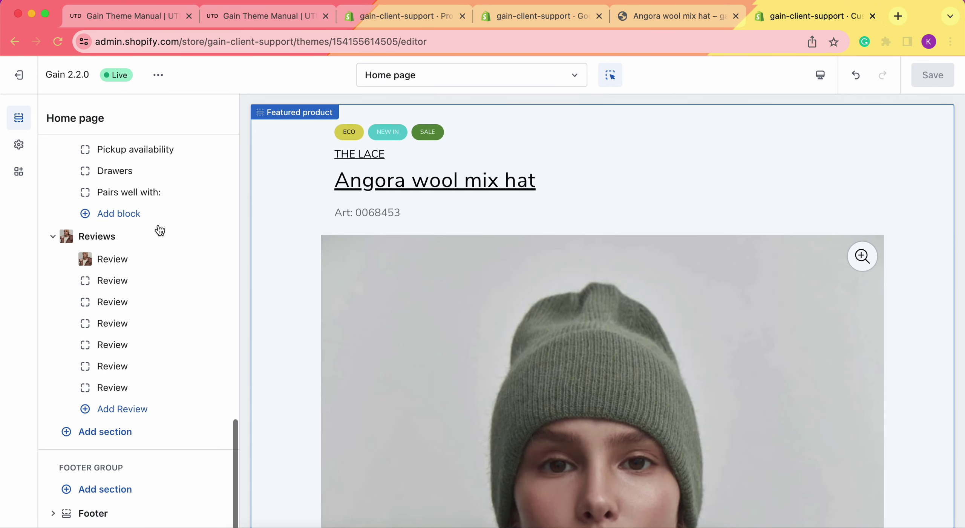
{"action": "left_click", "coordinate": [72, 441]}
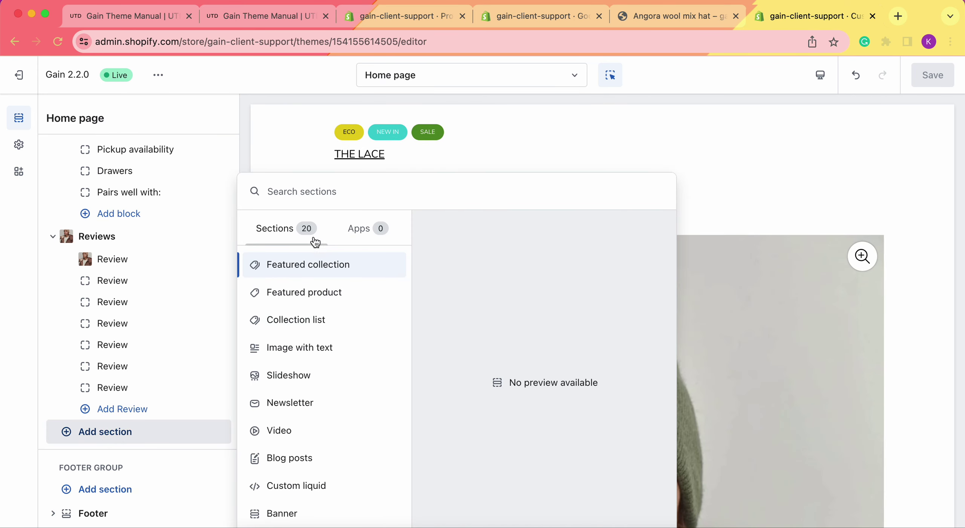
Try adding a new Featured product section, cancel its product picker, and go back.
{"action": "left_click", "coordinate": [313, 295]}
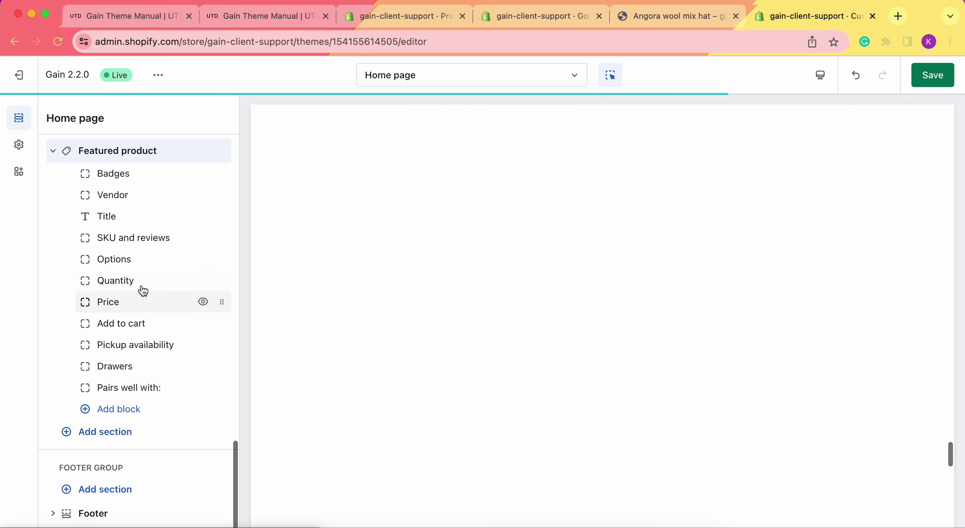
{"action": "left_click", "coordinate": [125, 155]}
{"action": "left_click", "coordinate": [138, 182]}
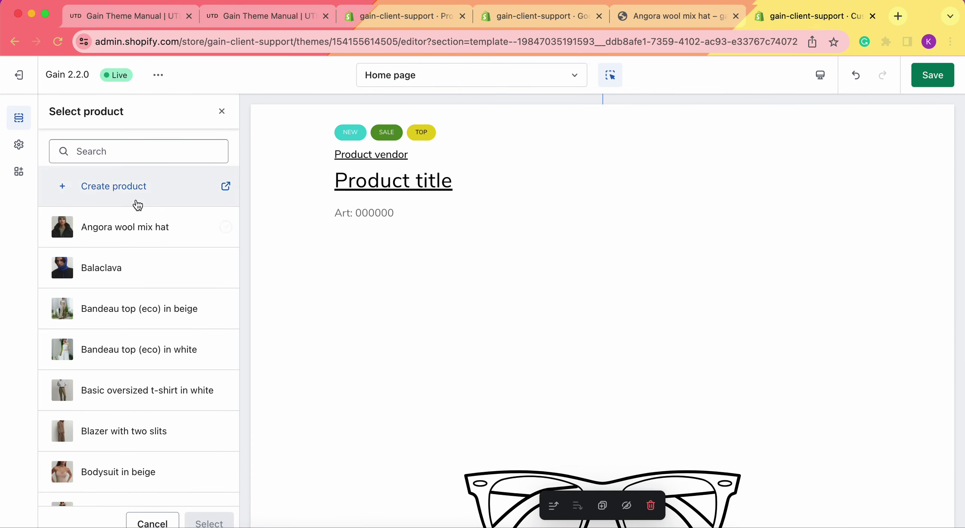
{"action": "left_click", "coordinate": [222, 111]}
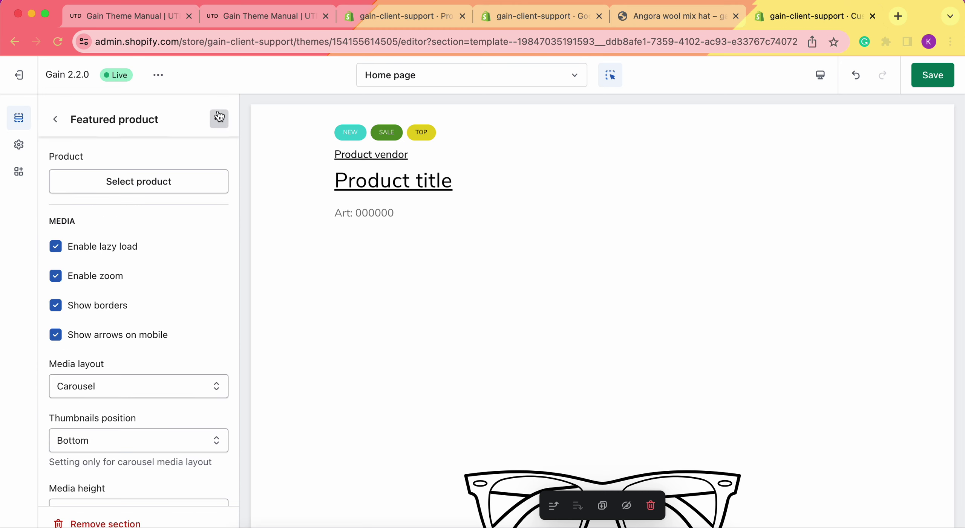
{"action": "left_click", "coordinate": [54, 118]}
Open the existing Angora hat Featured product section and review its eleven blocks, including Drawers.
{"action": "scroll", "coordinate": [120, 278], "scroll_direction": "up", "scroll_amount": 15}
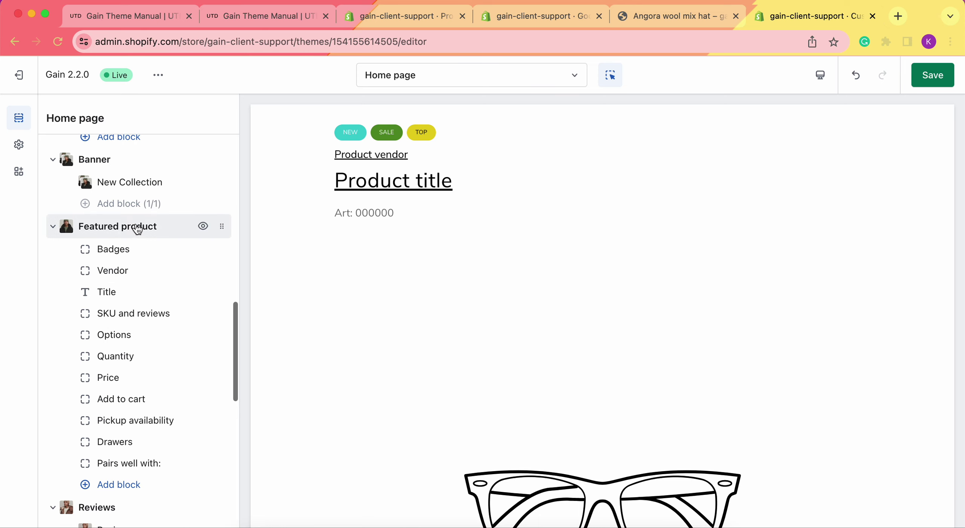
{"action": "left_click", "coordinate": [133, 226]}
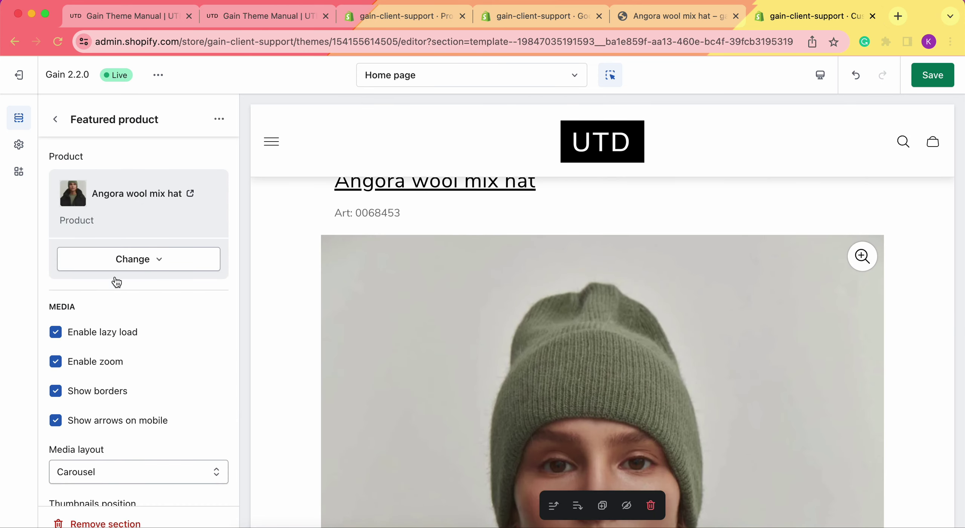
{"action": "scroll", "coordinate": [111, 377], "scroll_direction": "down", "scroll_amount": 5}
{"action": "scroll", "coordinate": [111, 377], "scroll_direction": "down", "scroll_amount": 10}
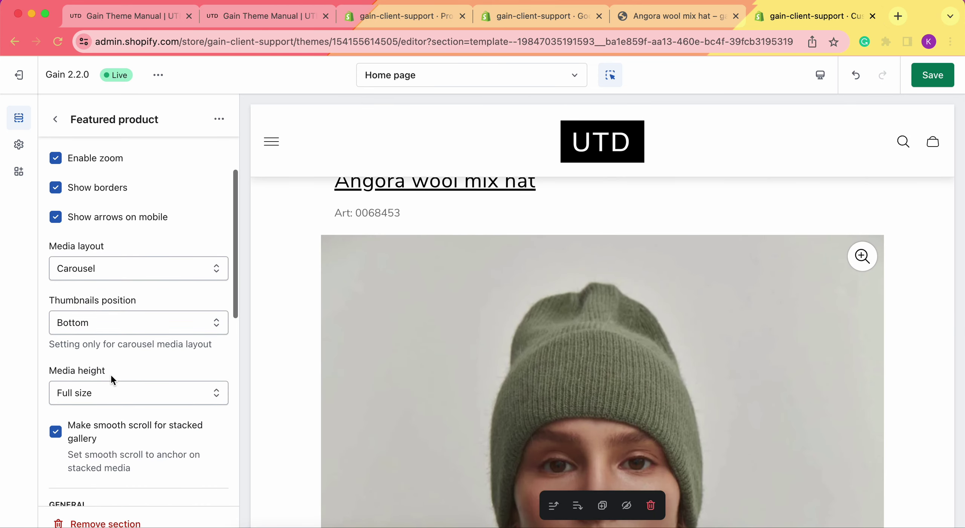
{"action": "scroll", "coordinate": [111, 376], "scroll_direction": "down", "scroll_amount": 3}
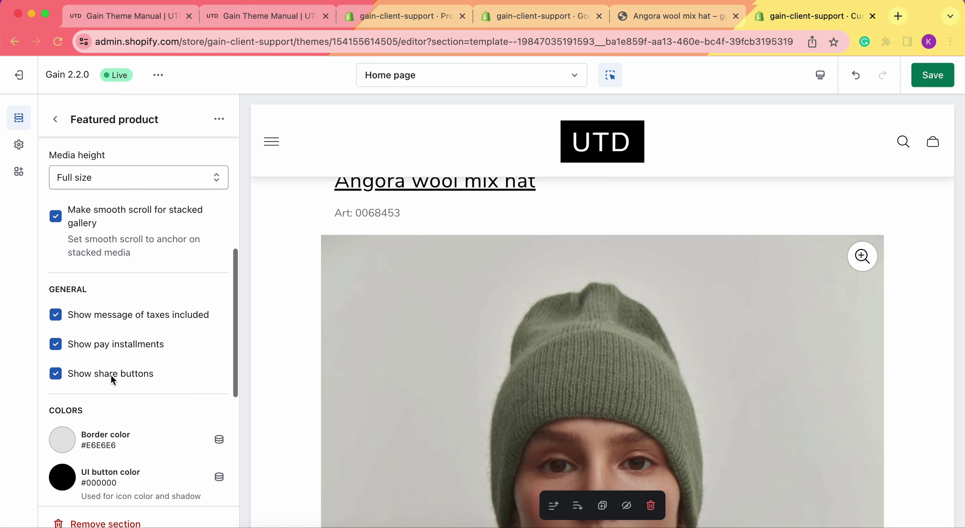
{"action": "scroll", "coordinate": [414, 363], "scroll_direction": "down", "scroll_amount": 20}
{"action": "scroll", "coordinate": [415, 366], "scroll_direction": "down", "scroll_amount": 1}
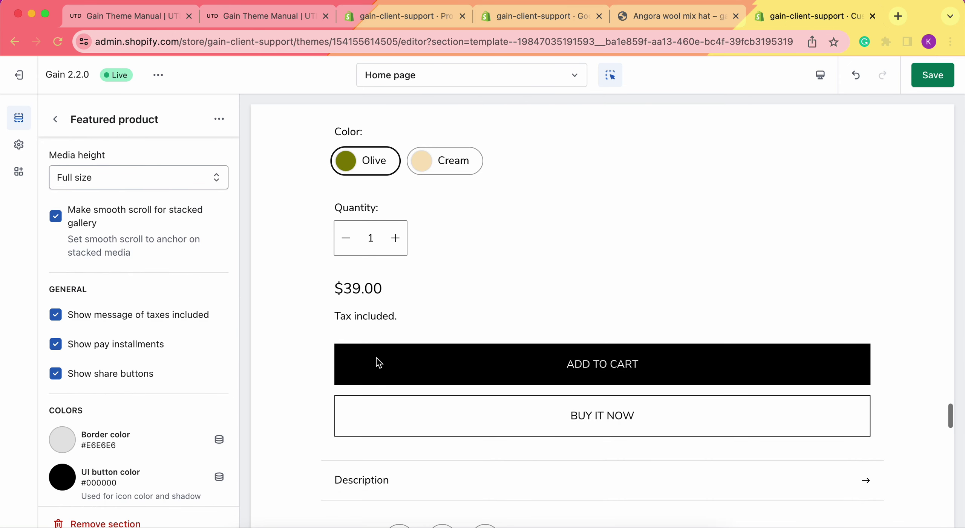
{"action": "scroll", "coordinate": [119, 338], "scroll_direction": "down", "scroll_amount": 5}
{"action": "scroll", "coordinate": [117, 328], "scroll_direction": "up", "scroll_amount": 10}
{"action": "left_click", "coordinate": [55, 123]}
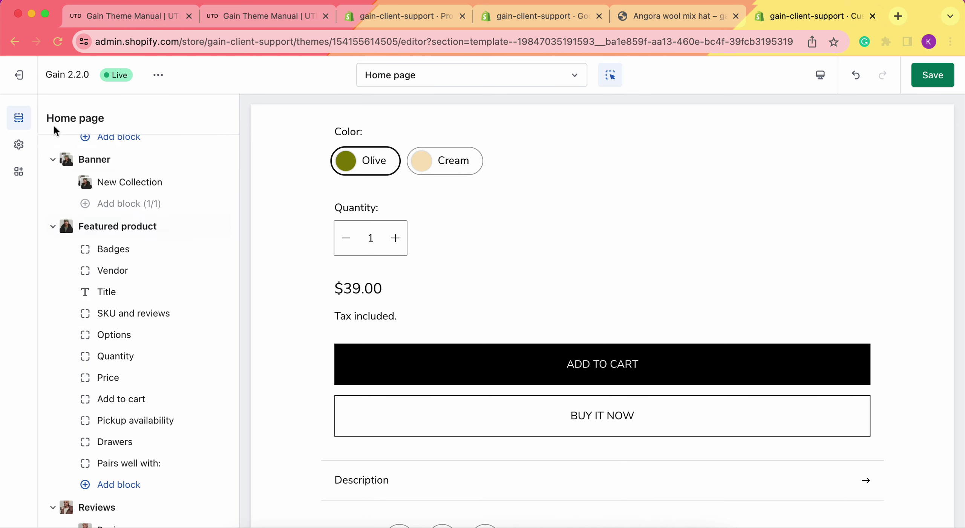
{"action": "scroll", "coordinate": [124, 271], "scroll_direction": "down", "scroll_amount": 1}
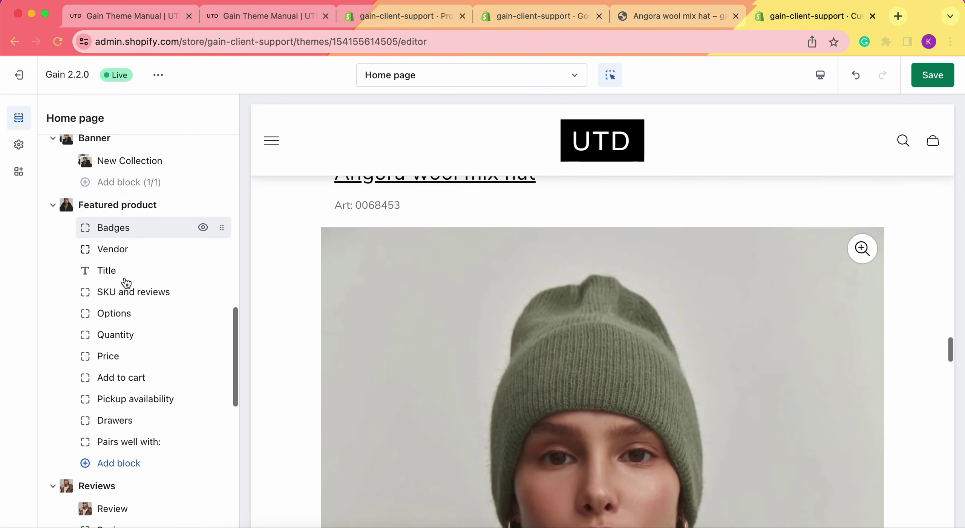
Tick Show reviews in the Featured product's Drawers block and check the new Reviews drawer under Description.
{"action": "left_click", "coordinate": [130, 430]}
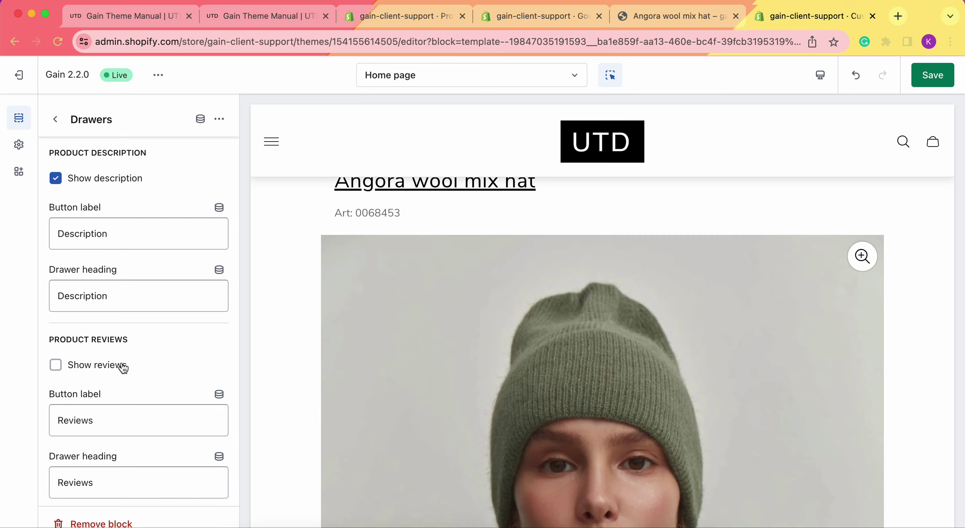
{"action": "left_click", "coordinate": [77, 365]}
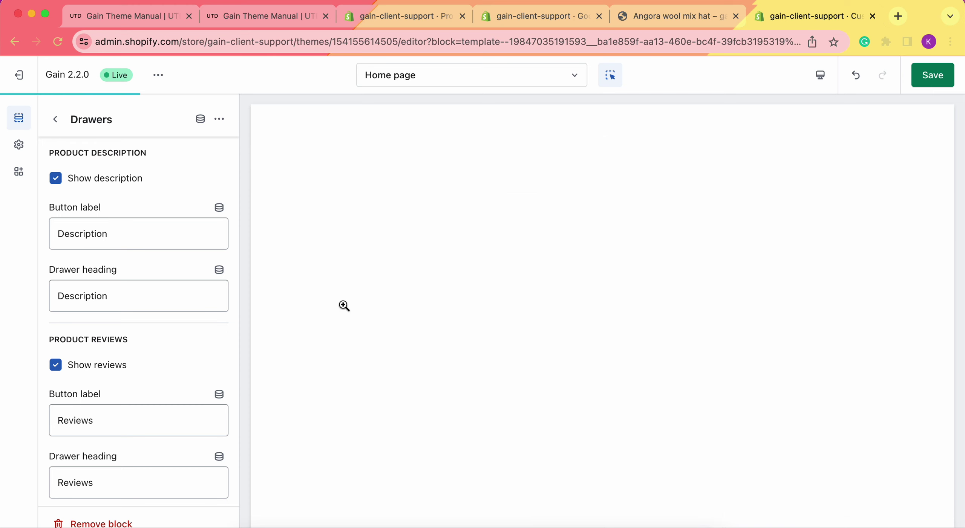
{"action": "scroll", "coordinate": [344, 305], "scroll_direction": "down", "scroll_amount": 20}
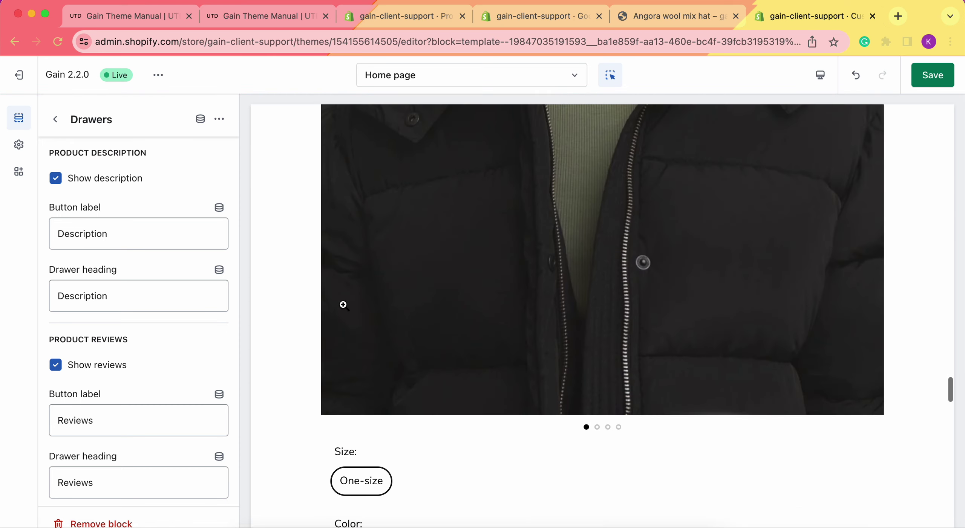
{"action": "scroll", "coordinate": [343, 304], "scroll_direction": "down", "scroll_amount": 1}
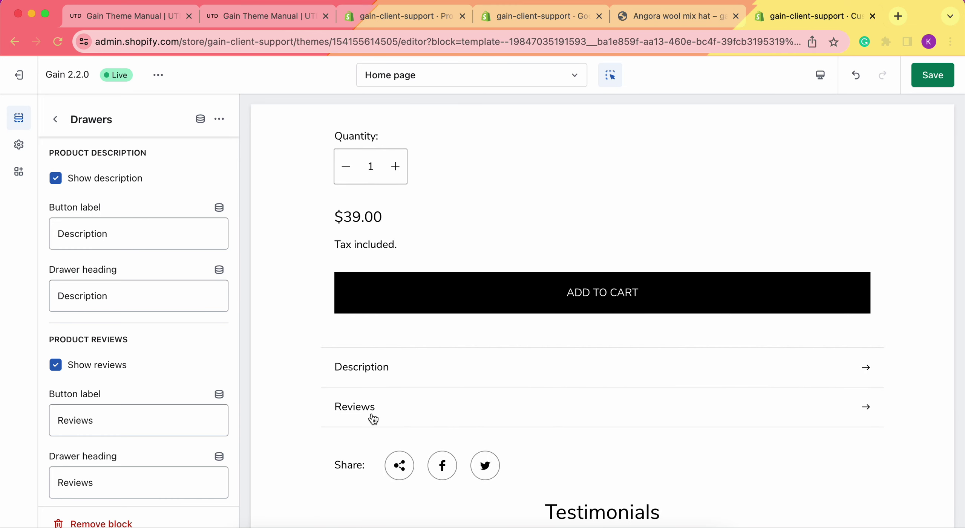
Save the theme changes and view the live store in a new tab.
{"action": "left_click", "coordinate": [933, 81]}
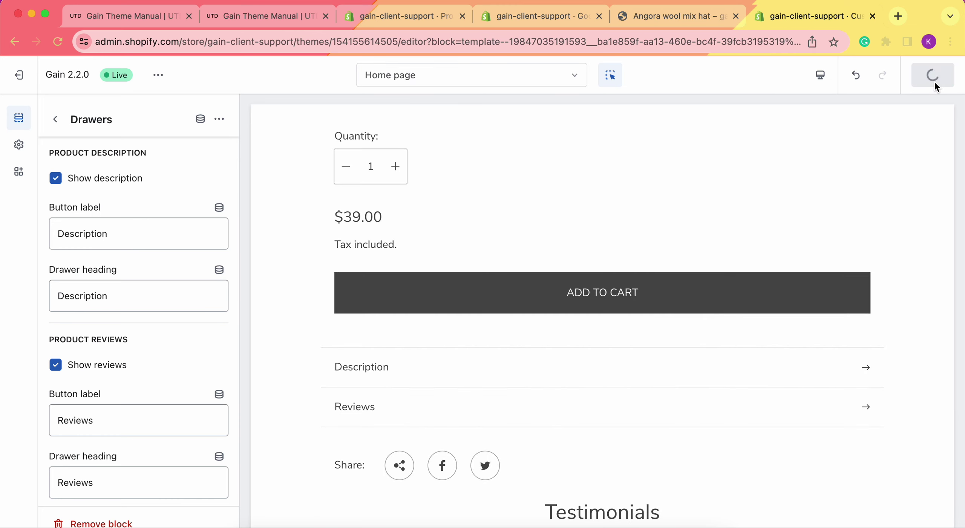
{"action": "left_click", "coordinate": [162, 79]}
{"action": "left_click", "coordinate": [74, 214]}
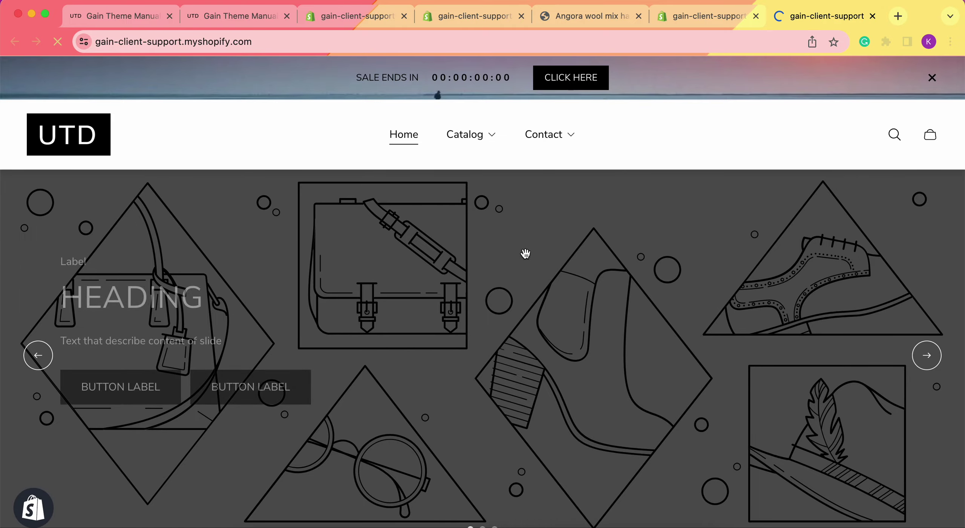
Open the featured hat's Reviews drawer on the home page, check the 4-star 'Good' review, and close it.
{"action": "scroll", "coordinate": [467, 330], "scroll_direction": "down", "scroll_amount": 20}
{"action": "scroll", "coordinate": [468, 330], "scroll_direction": "down", "scroll_amount": 20}
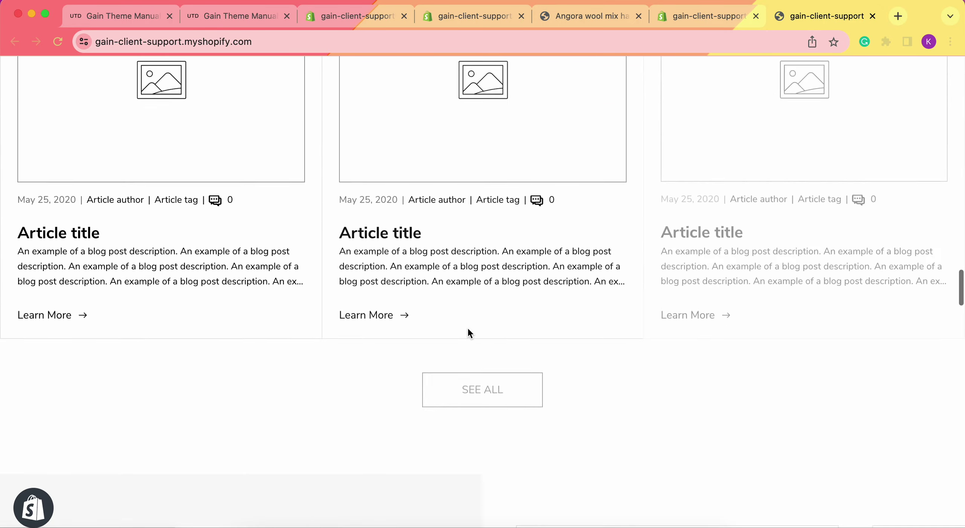
{"action": "scroll", "coordinate": [468, 330], "scroll_direction": "down", "scroll_amount": 20}
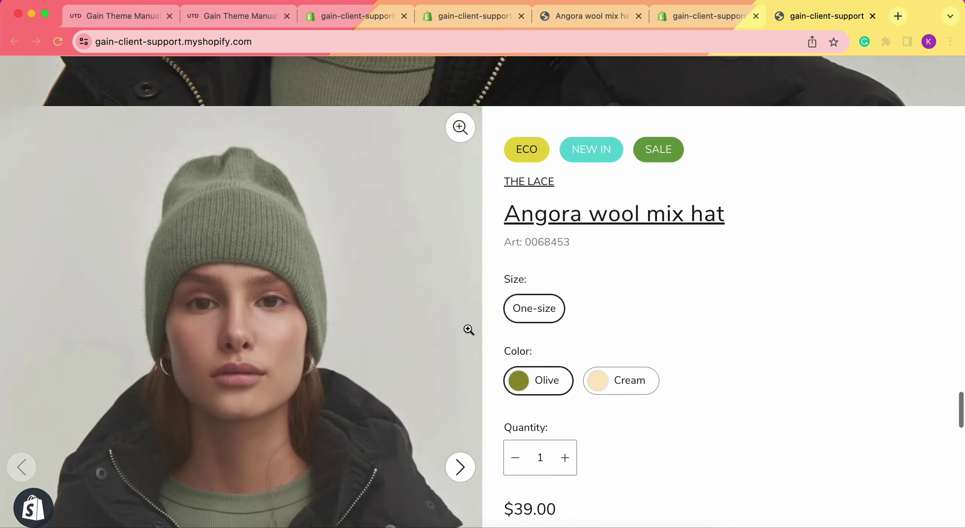
{"action": "scroll", "coordinate": [468, 331], "scroll_direction": "down", "scroll_amount": 3}
{"action": "scroll", "coordinate": [667, 171], "scroll_direction": "down", "scroll_amount": 8}
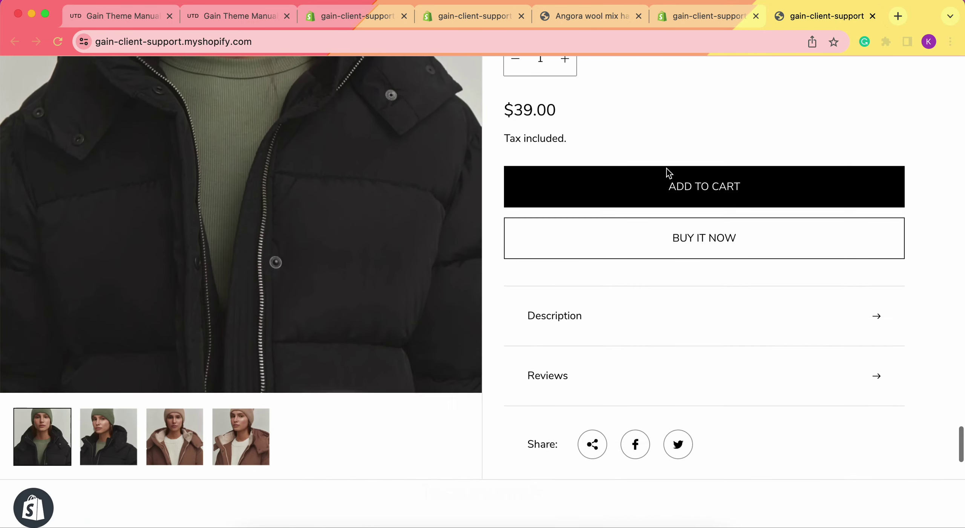
{"action": "left_click", "coordinate": [581, 375]}
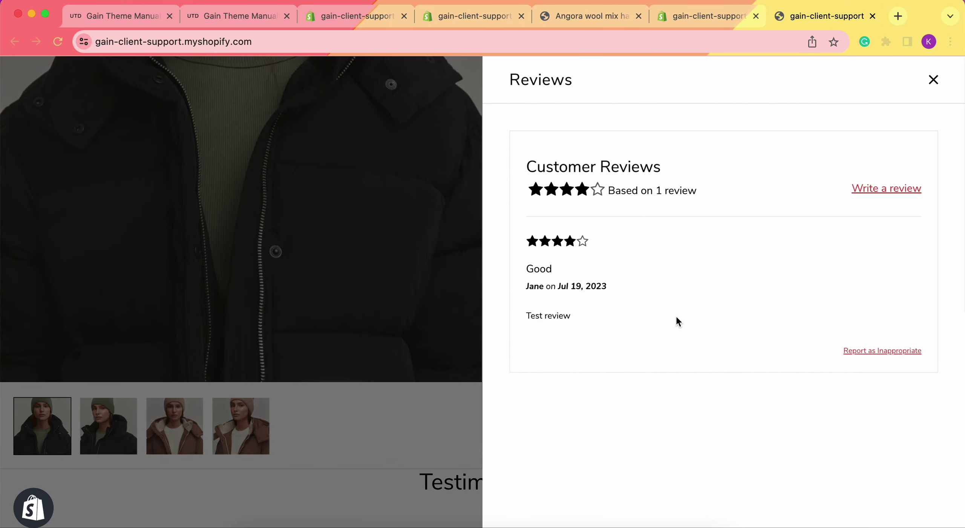
{"action": "left_click", "coordinate": [932, 79]}
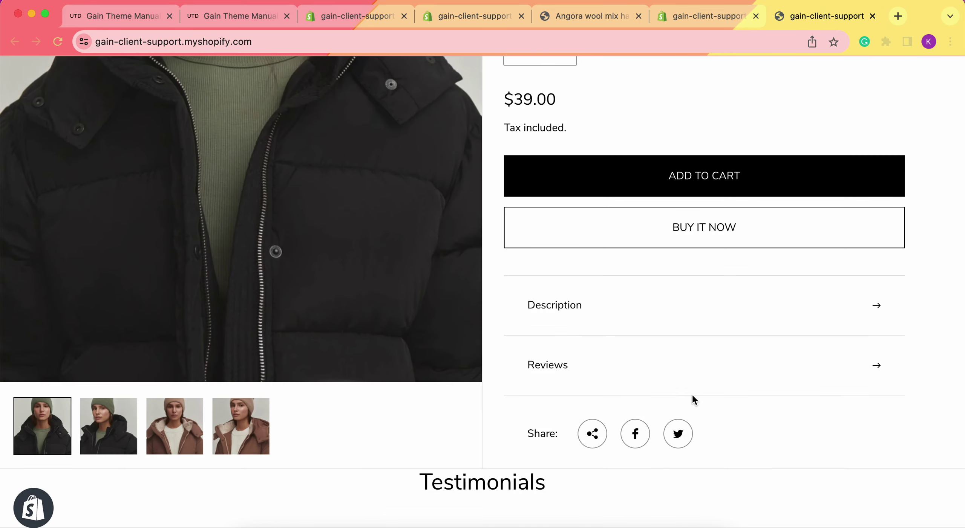
{"action": "scroll", "coordinate": [693, 395], "scroll_direction": "up", "scroll_amount": 5}
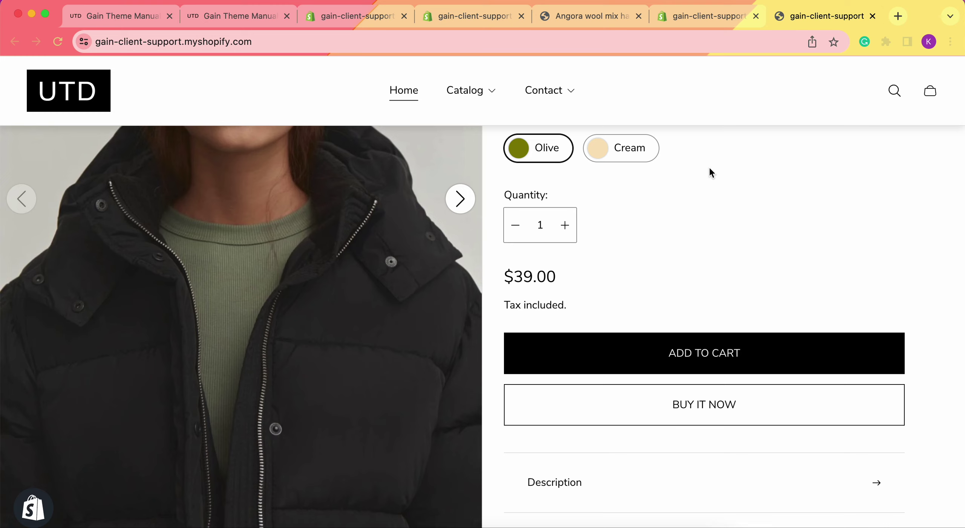
Skim the manual's Product reviews docs, then return to its Reviews section on Show reviews, Button label and Drawer heading.
{"action": "left_click", "coordinate": [253, 18]}
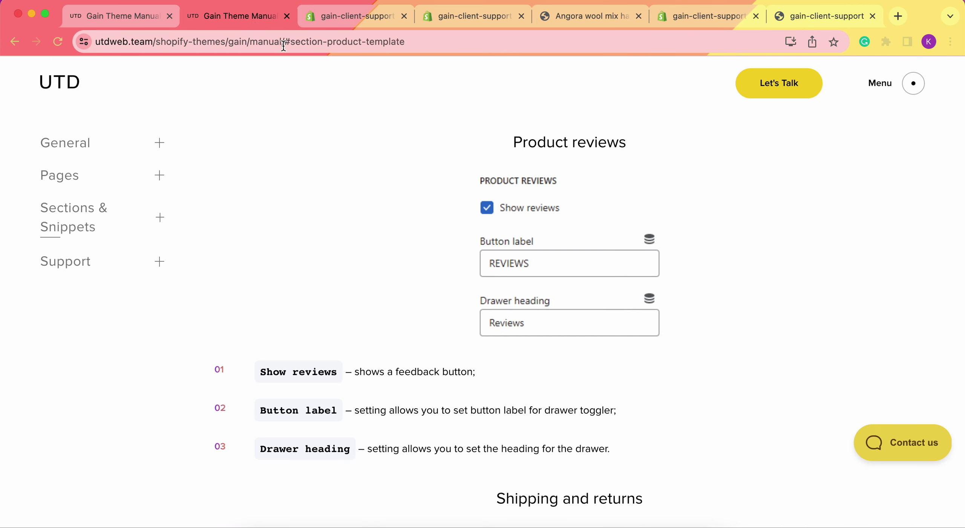
{"action": "scroll", "coordinate": [414, 184], "scroll_direction": "down", "scroll_amount": 1}
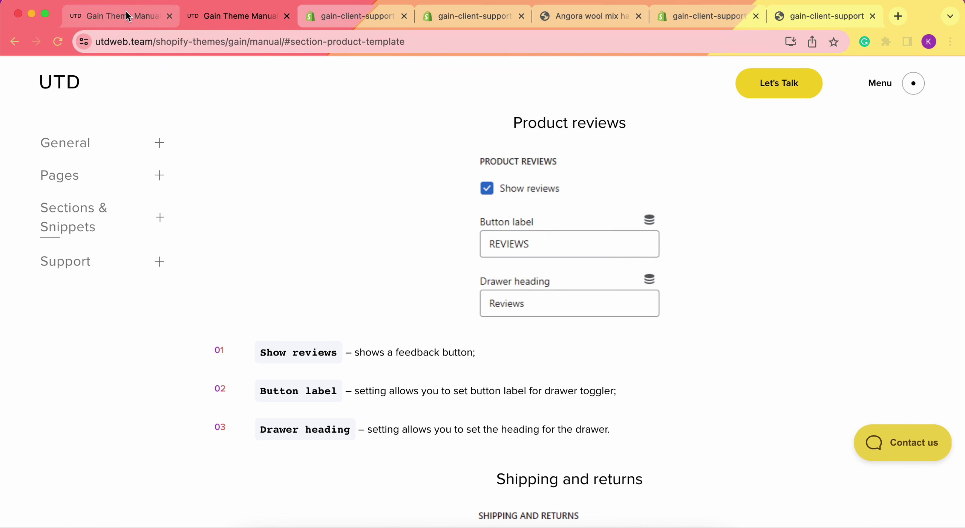
{"action": "left_click", "coordinate": [158, 17]}
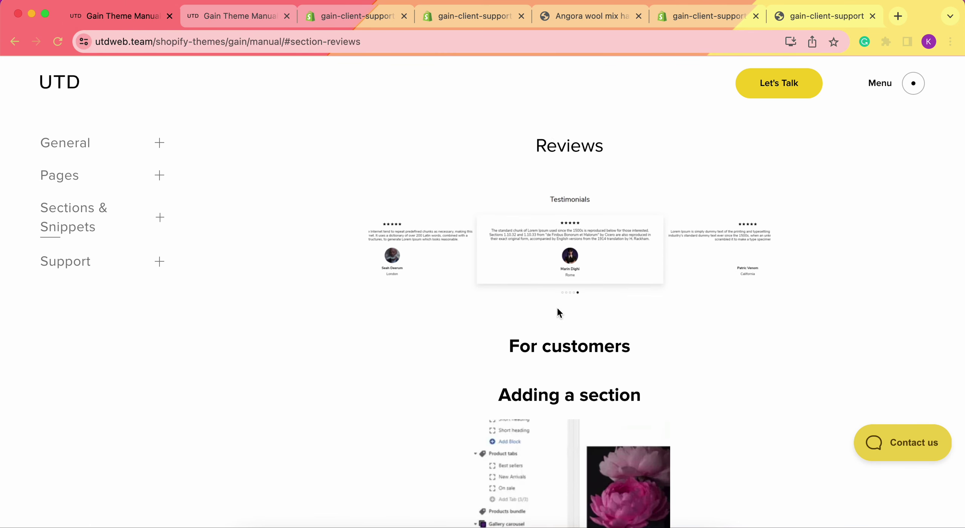